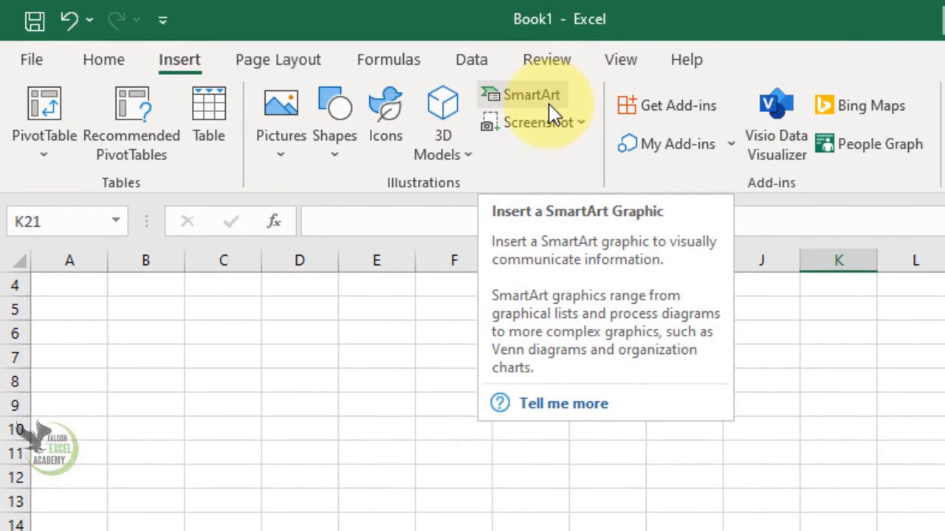
- Browse the SmartArt graphic categories from List through Process, Cycle, Hierarchy, Relationship, Matrix and Pyramid to compare their layouts
click(548, 104)
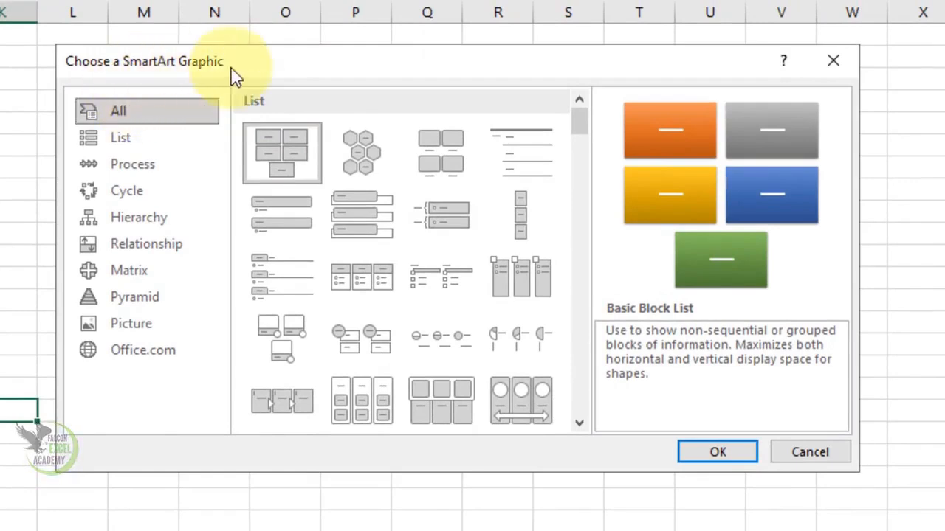
click(128, 142)
click(146, 170)
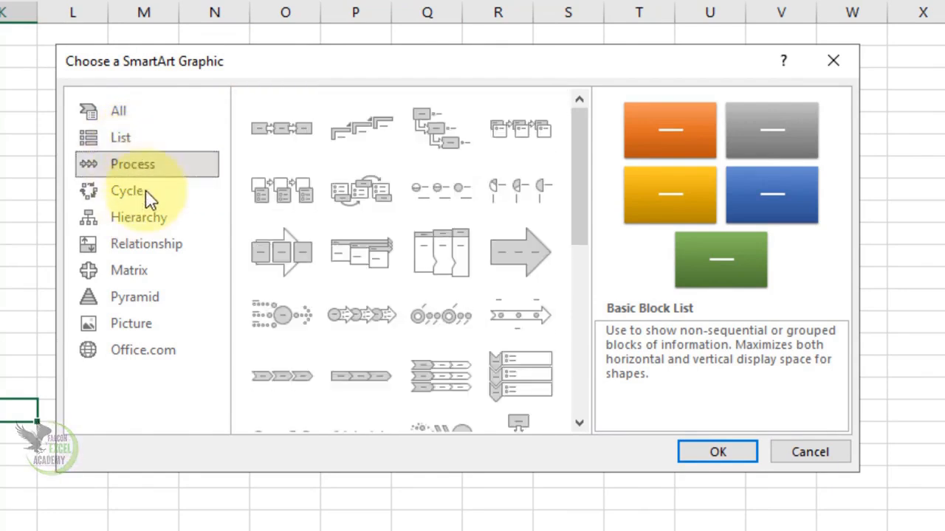
click(164, 198)
click(166, 224)
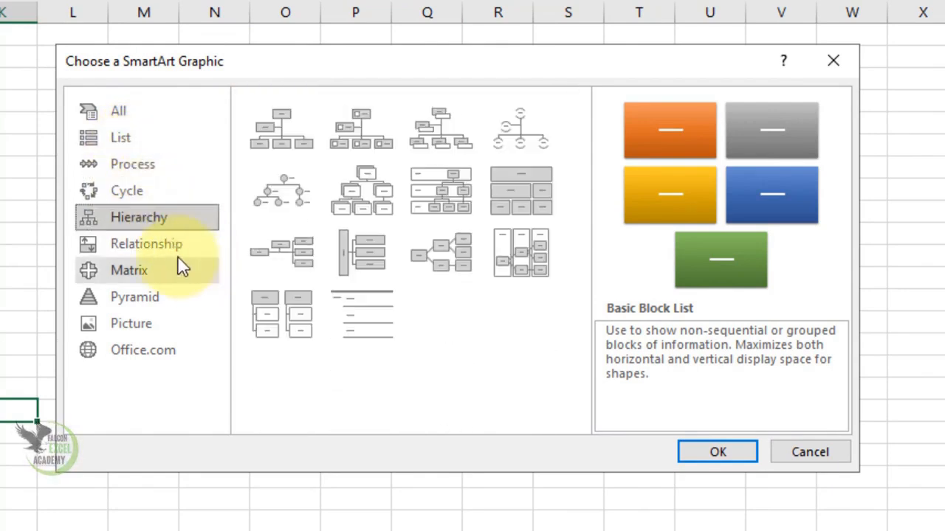
click(162, 249)
click(157, 282)
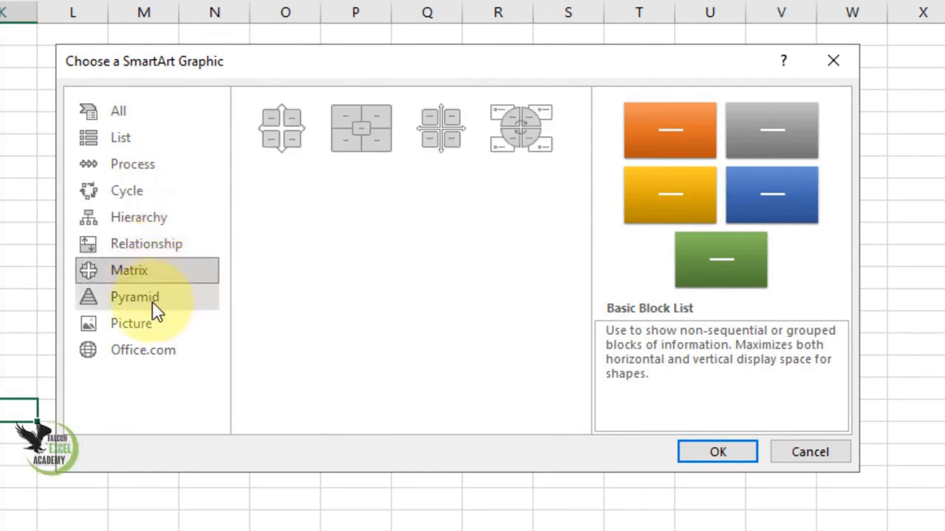
click(156, 303)
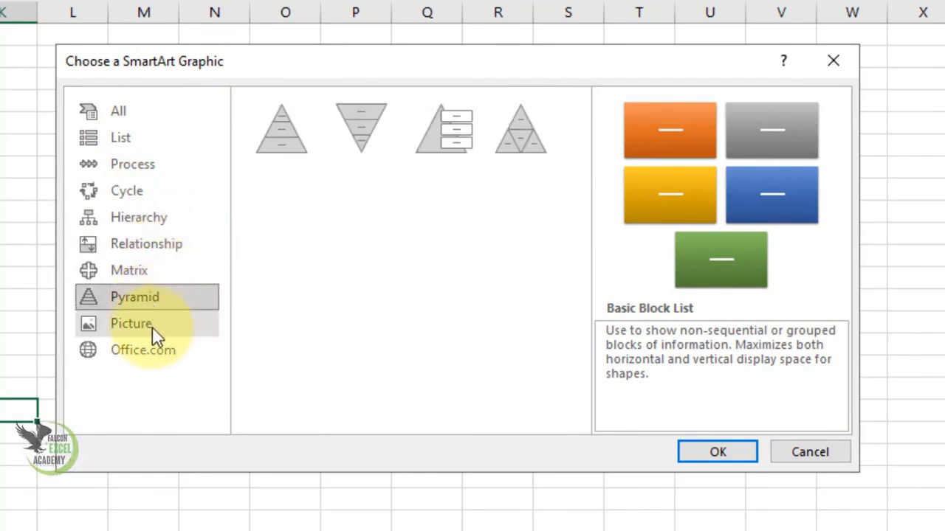
click(143, 272)
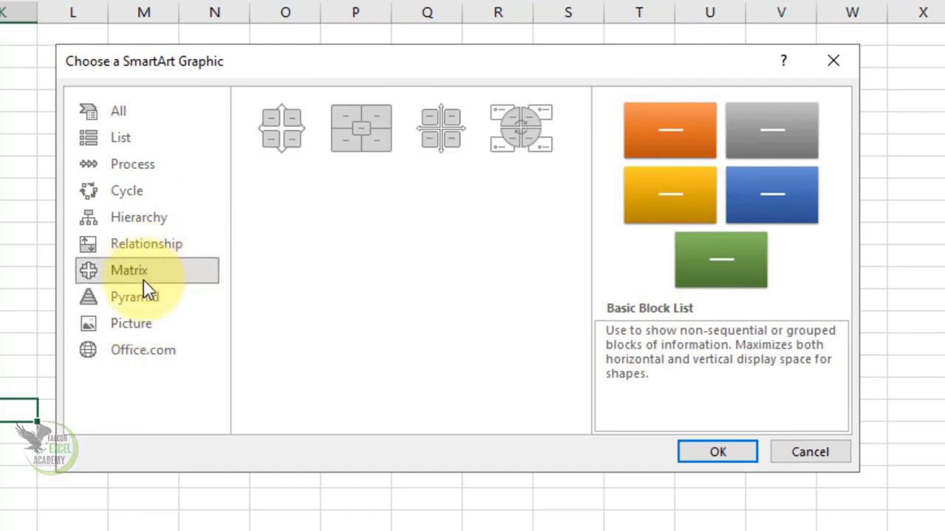
- Insert a Basic Radial SmartArt graphic from the Relationship category and enlarge it on the sheet
click(149, 248)
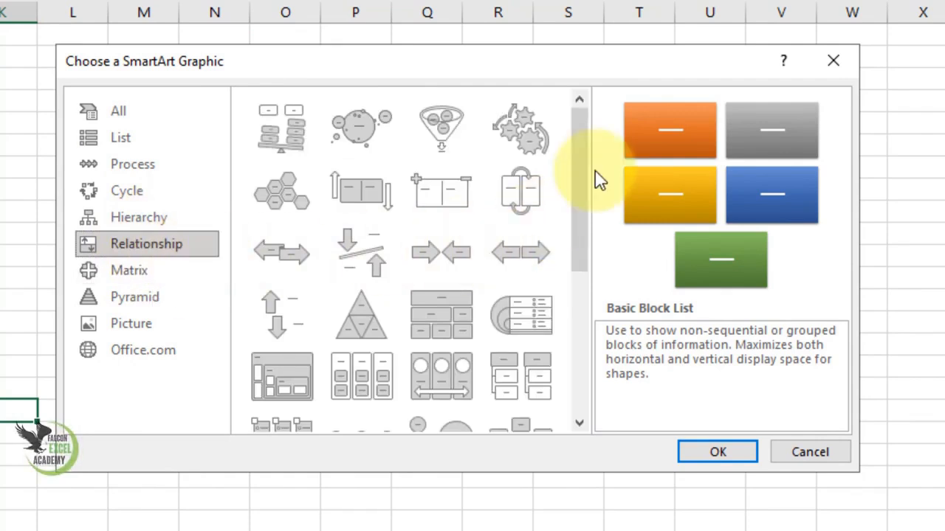
drag(577, 192, 570, 273)
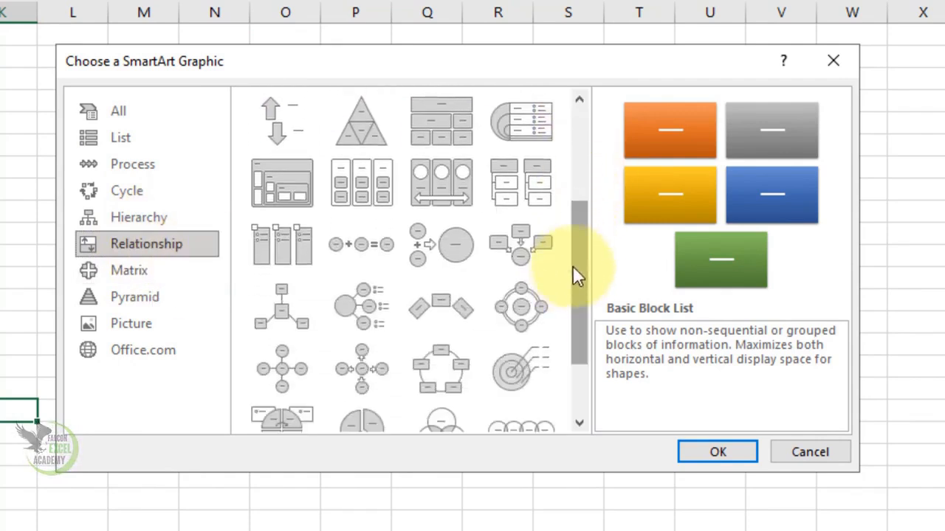
scroll(376, 321, down, 2)
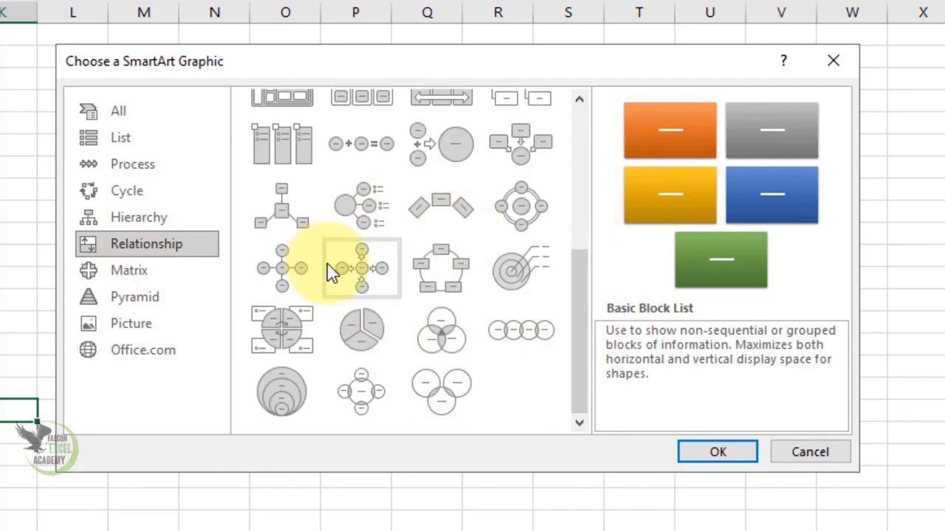
click(280, 264)
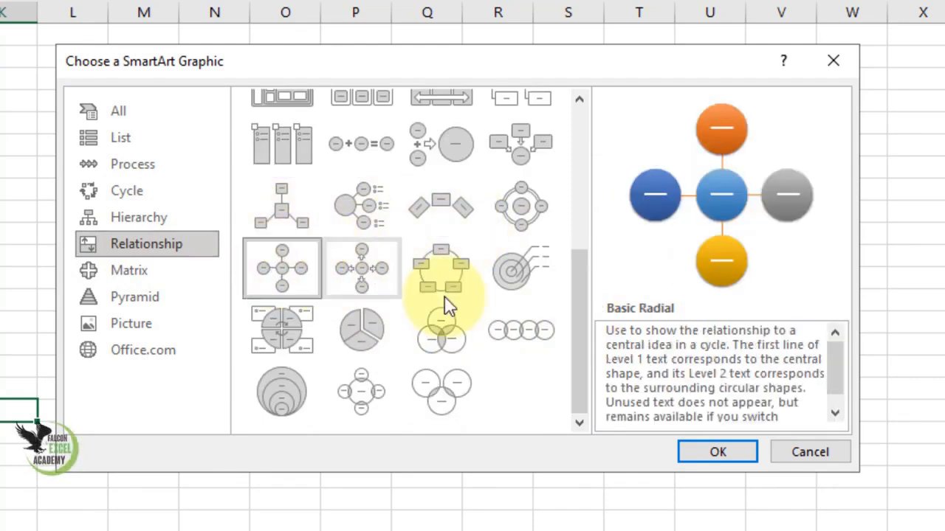
click(713, 456)
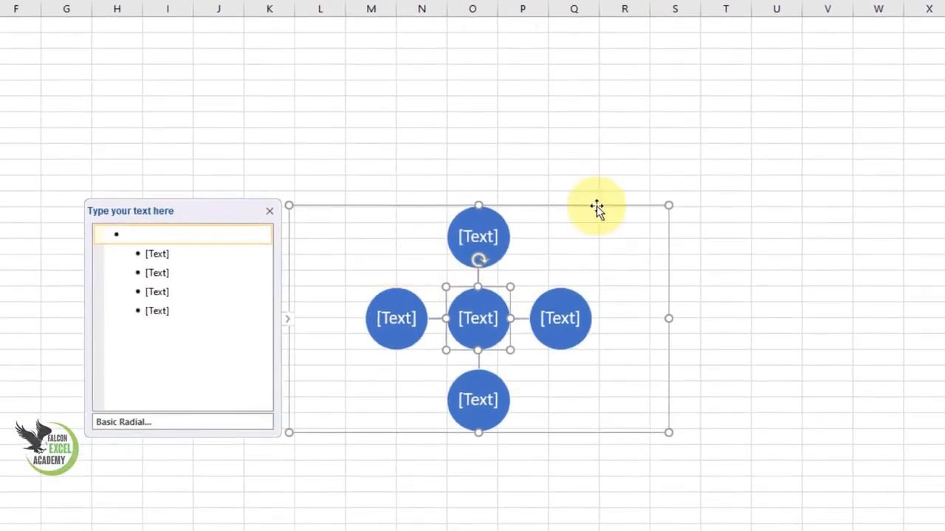
drag(668, 207, 843, 72)
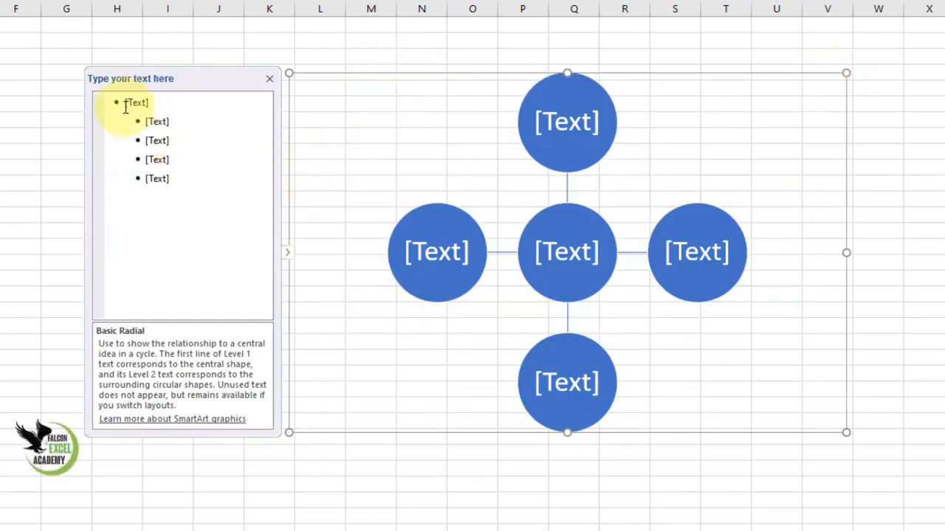
- Hide the SmartArt graphic's text pane and show it again
click(270, 79)
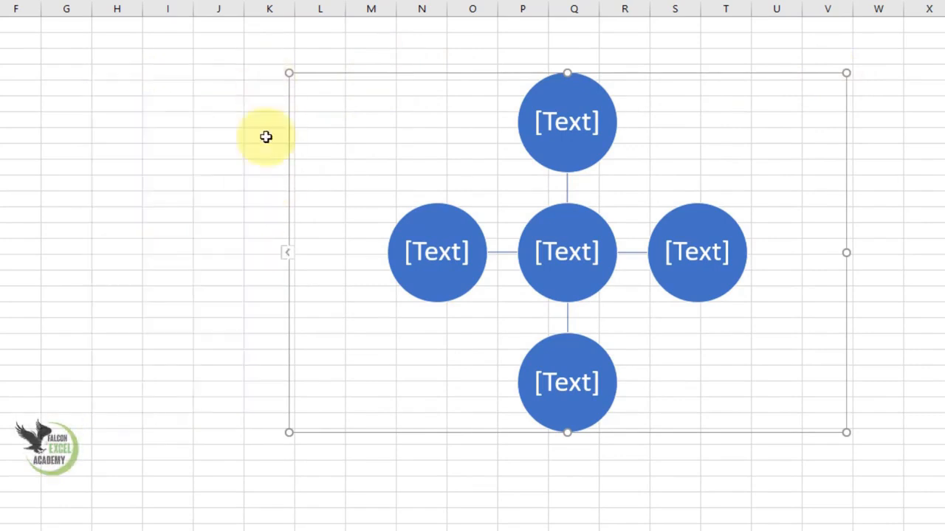
click(287, 254)
click(287, 254)
click(287, 254)
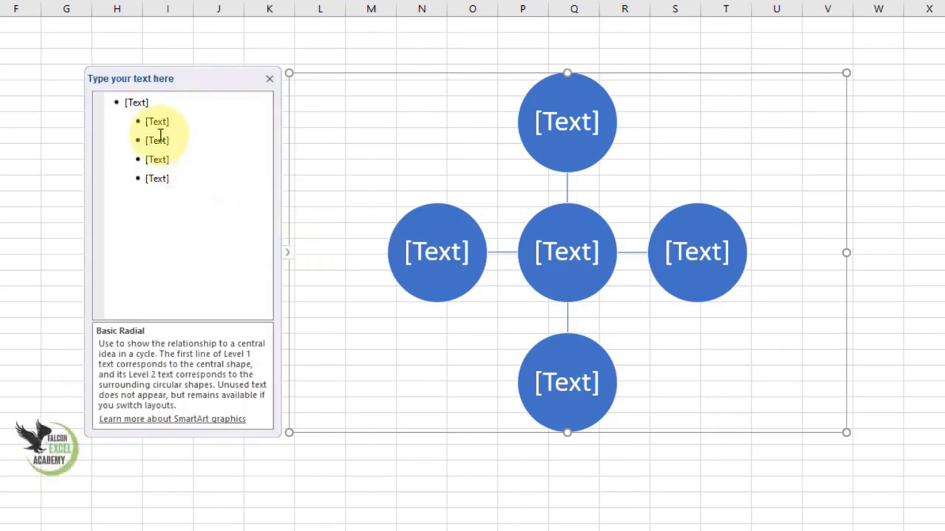
- Label the central circle MS Excel and the first two surrounding circles Tabs and Commands
click(138, 103)
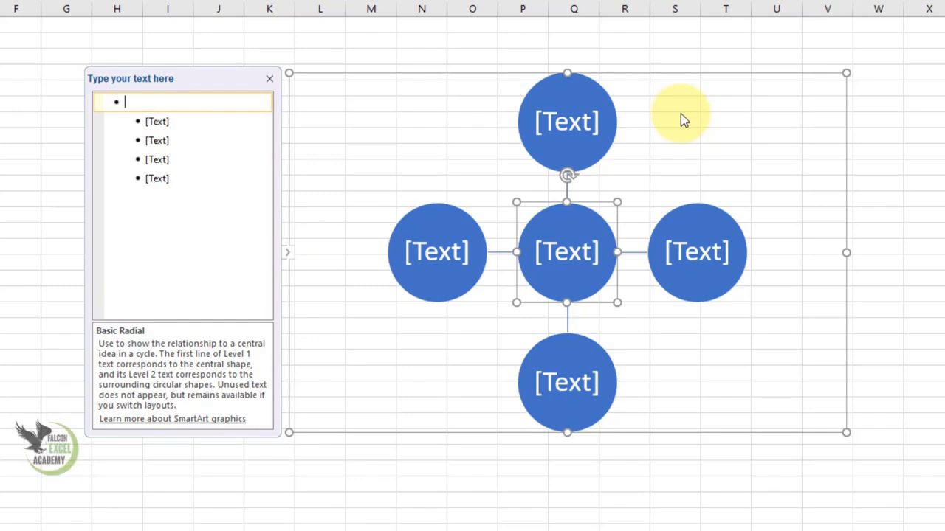
text(MS E)
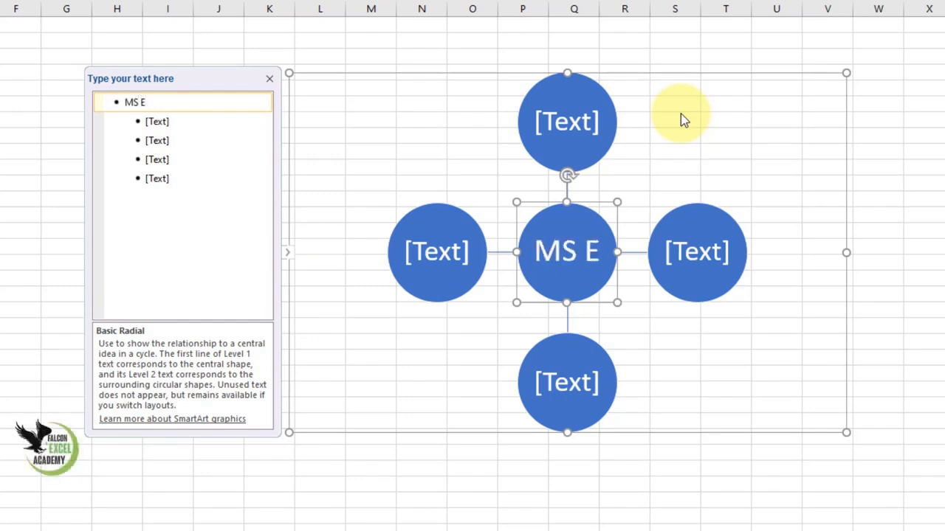
text(xcel)
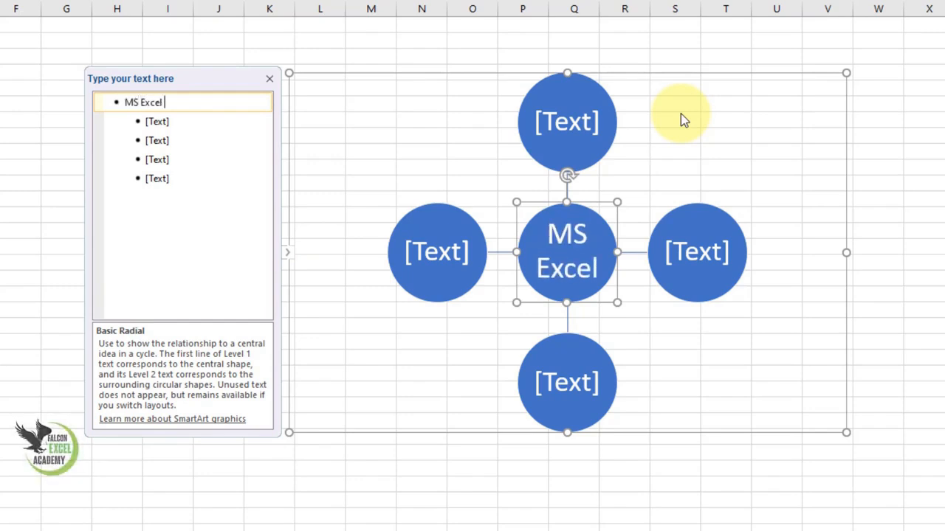
key(Down)
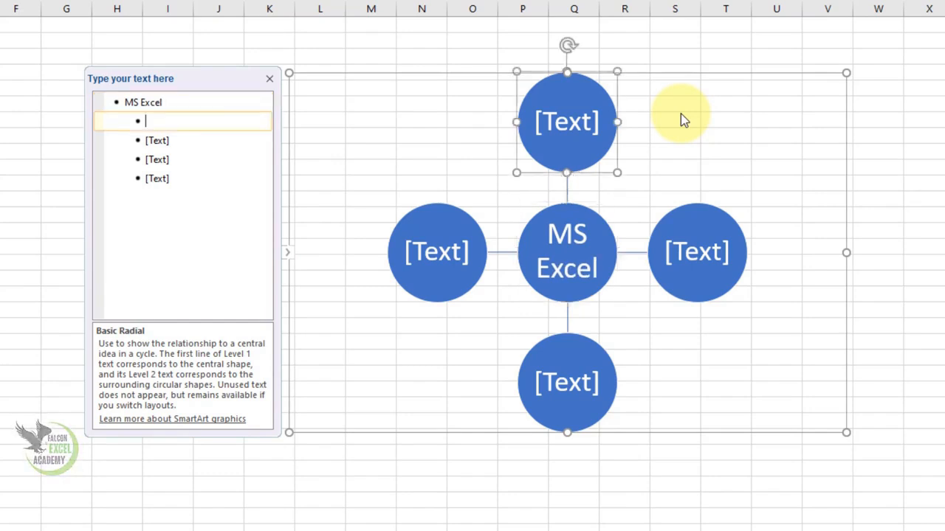
text(Tabs)
key(Down)
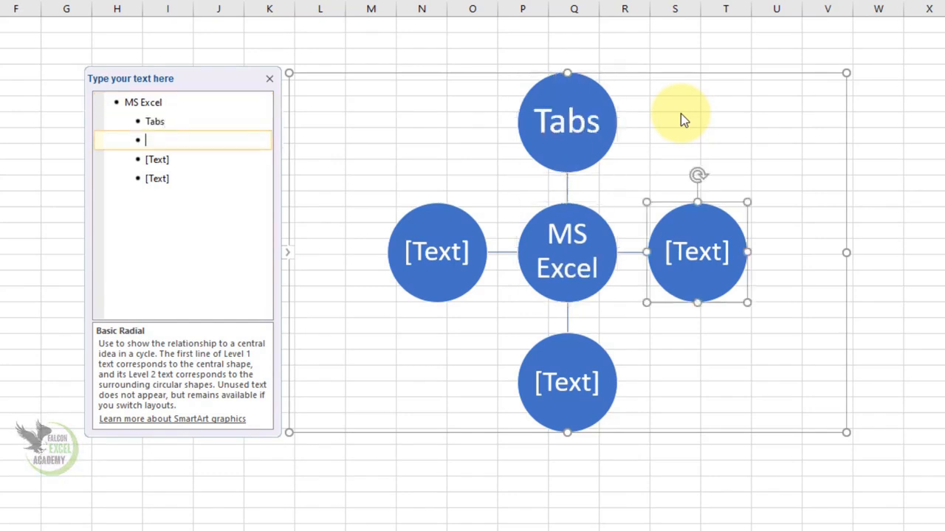
text(Commands)
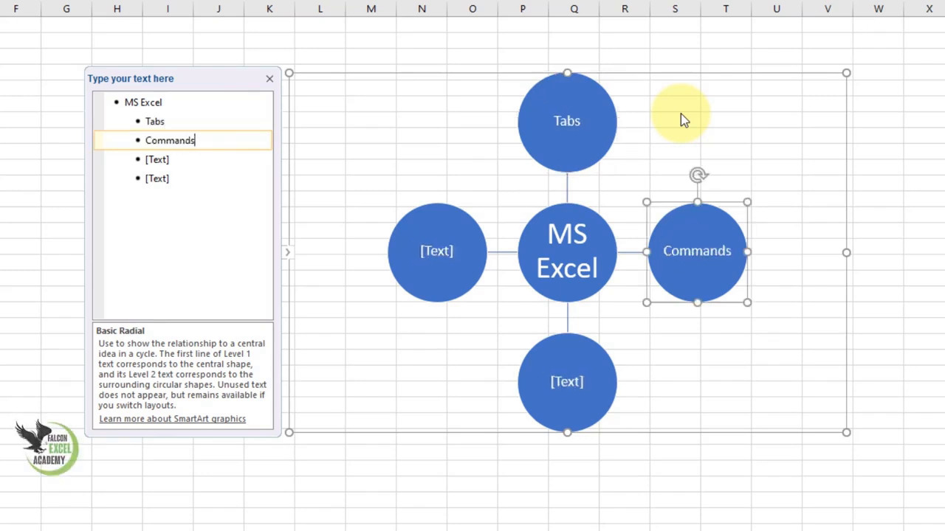
- Label the remaining two surrounding circles Formulas and Projects
key(Down)
text(Gromula)
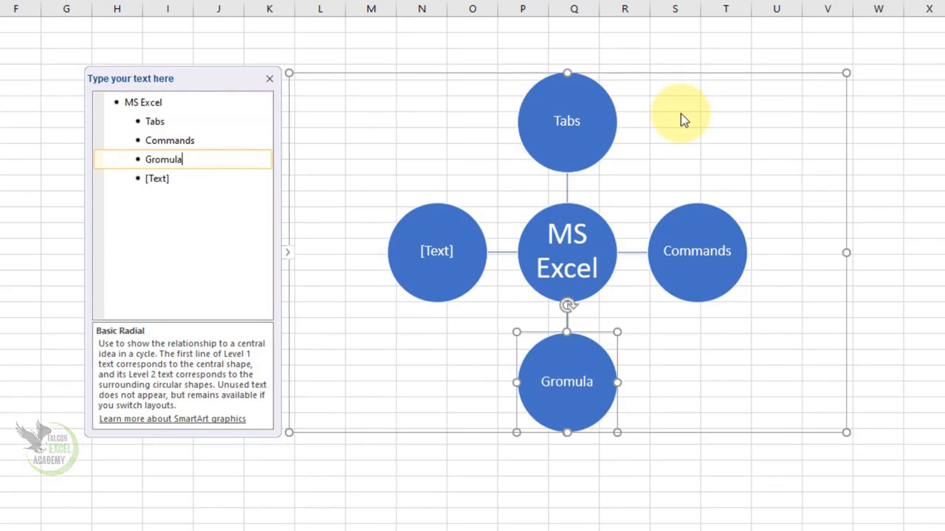
key(BackSpace)
key(BackSpace)
key(BackSpace)
key(BackSpace)
key(BackSpace)
key(BackSpace)
key(BackSpace)
text(Formulas)
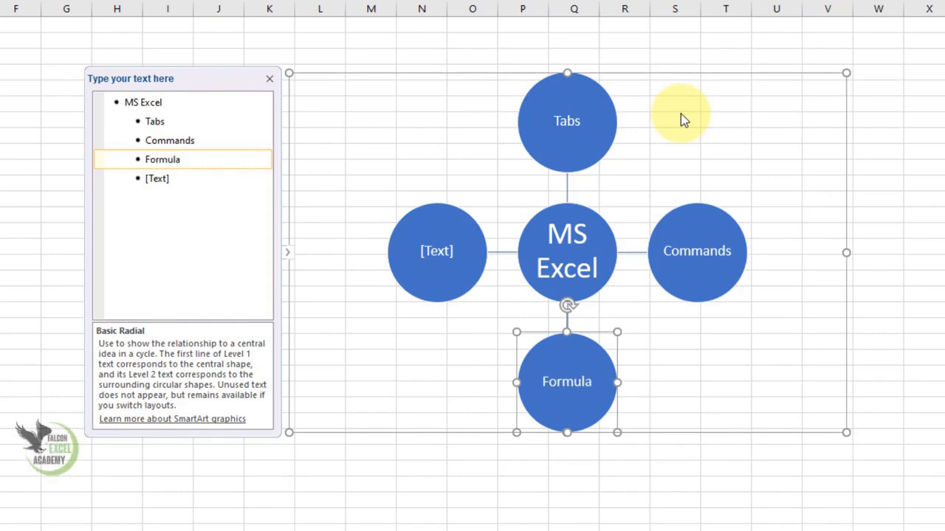
key(Return)
text(Projects)
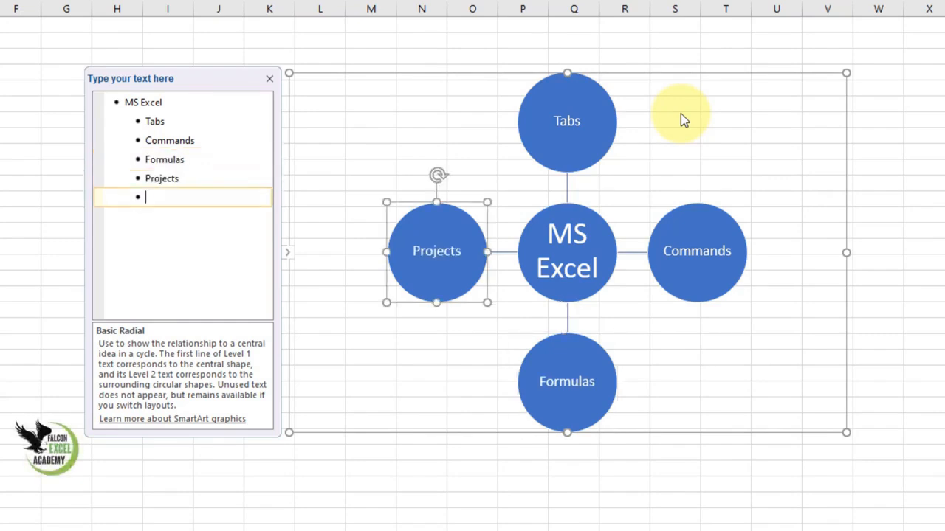
- Add two more surrounding circles to the radial diagram, labelled Data Entery and Advance Level
key(Return)
text(Data Entery)
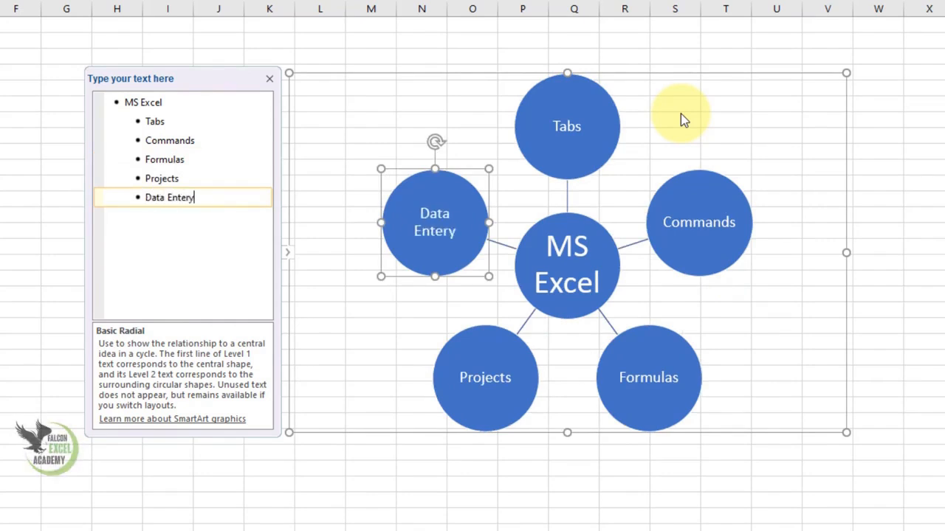
key(Return)
text(Advance )
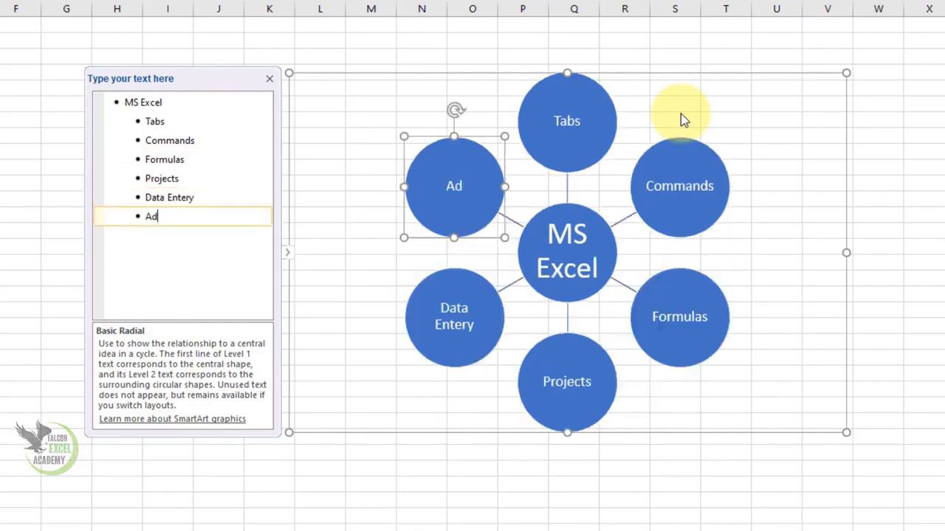
text(Level)
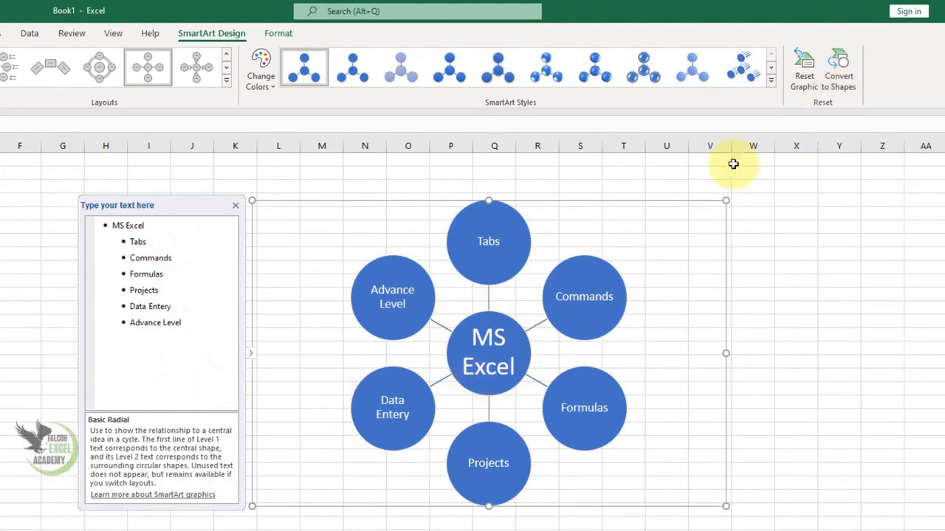
- Try converting the SmartArt graphic to shapes and select individual circles in the resulting group
click(838, 67)
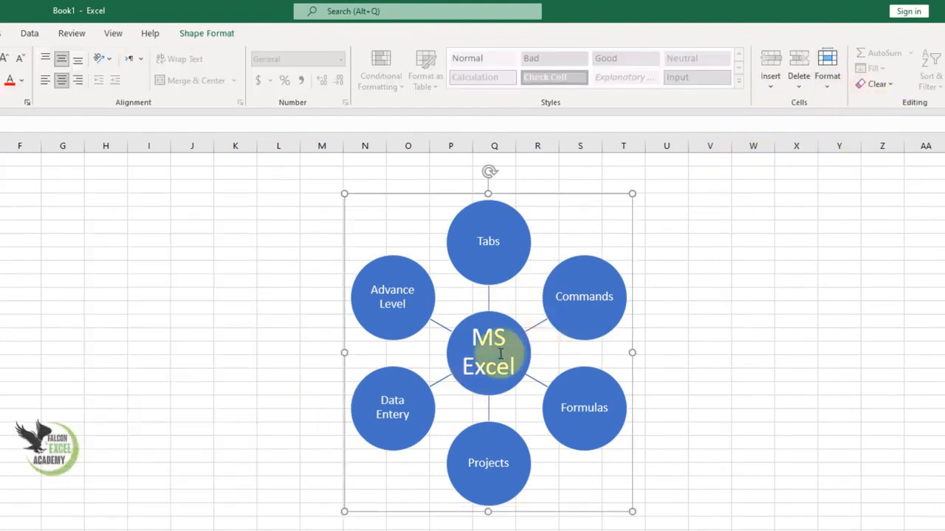
click(385, 295)
click(508, 251)
click(546, 297)
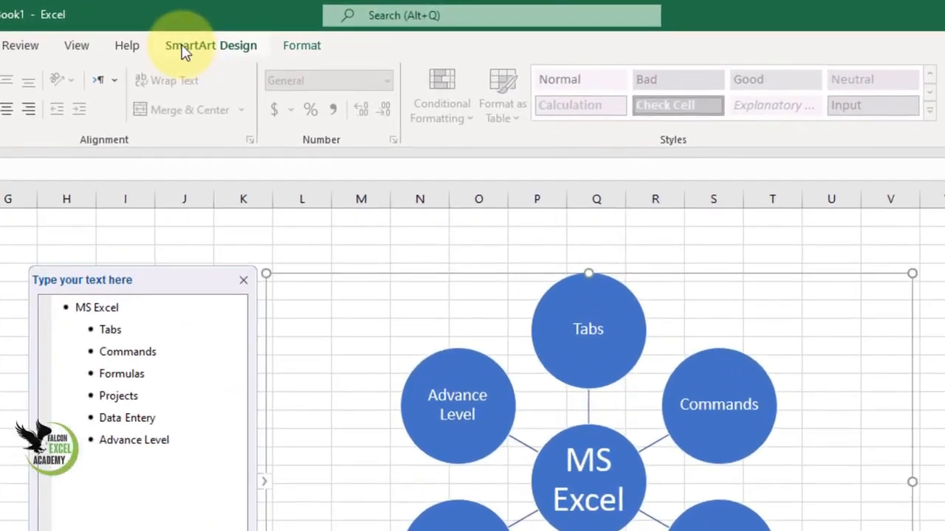
- Move the Commands, Tabs, Advance Level and MS Excel circles to new positions, and reset the graphic to its original arrangement
click(294, 40)
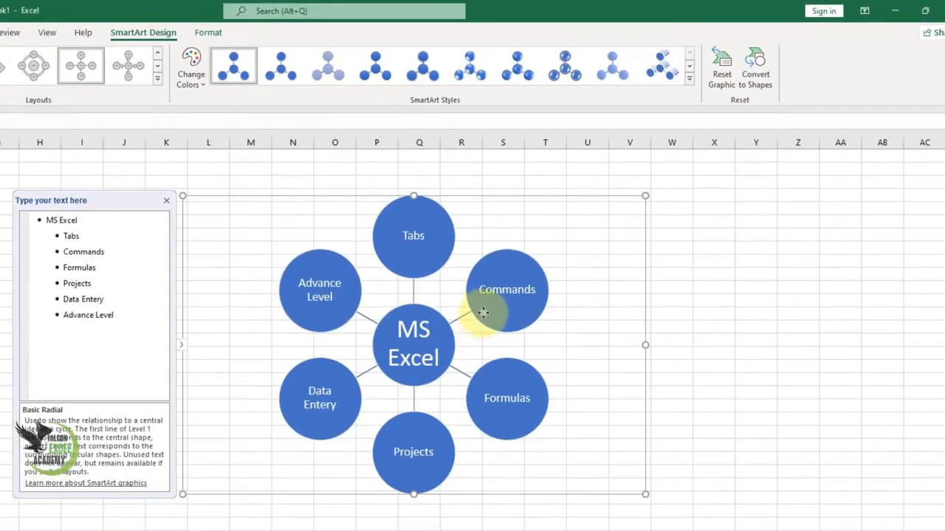
drag(483, 313, 552, 323)
drag(433, 268, 535, 269)
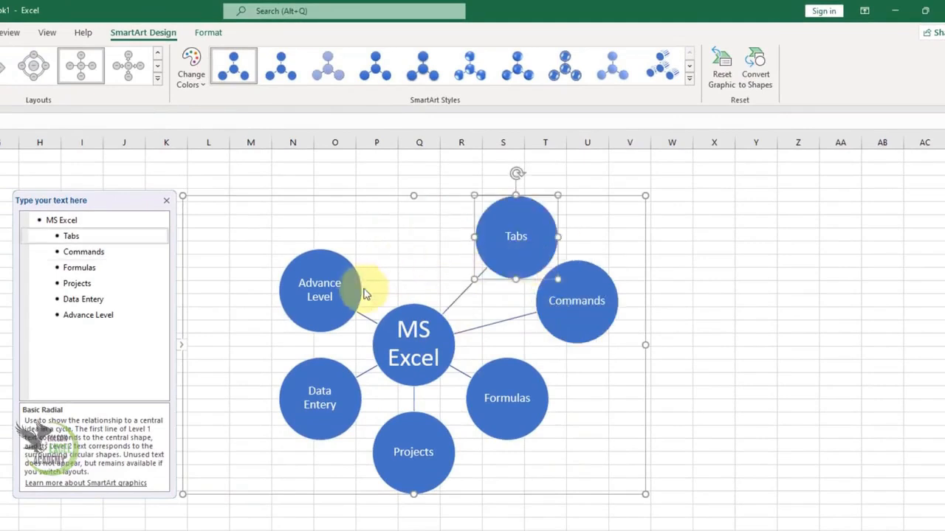
drag(369, 281, 450, 232)
drag(386, 311, 286, 284)
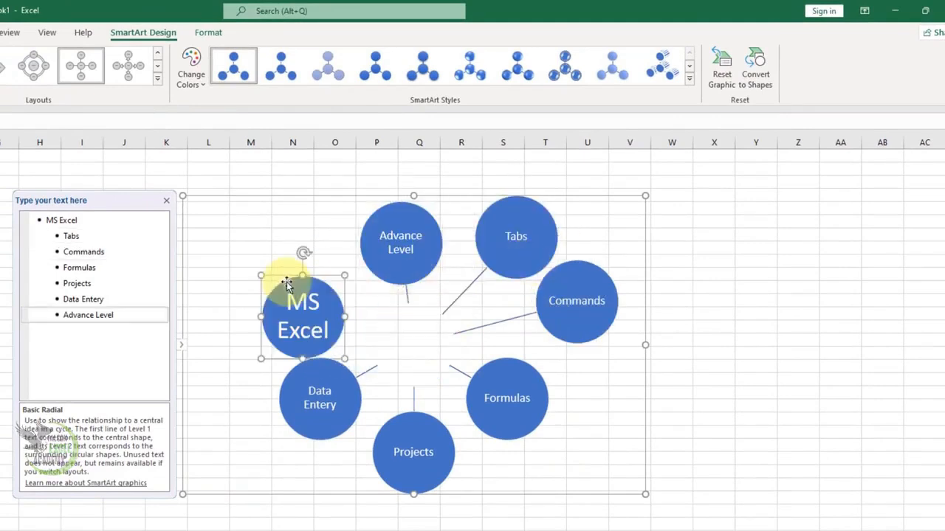
click(725, 81)
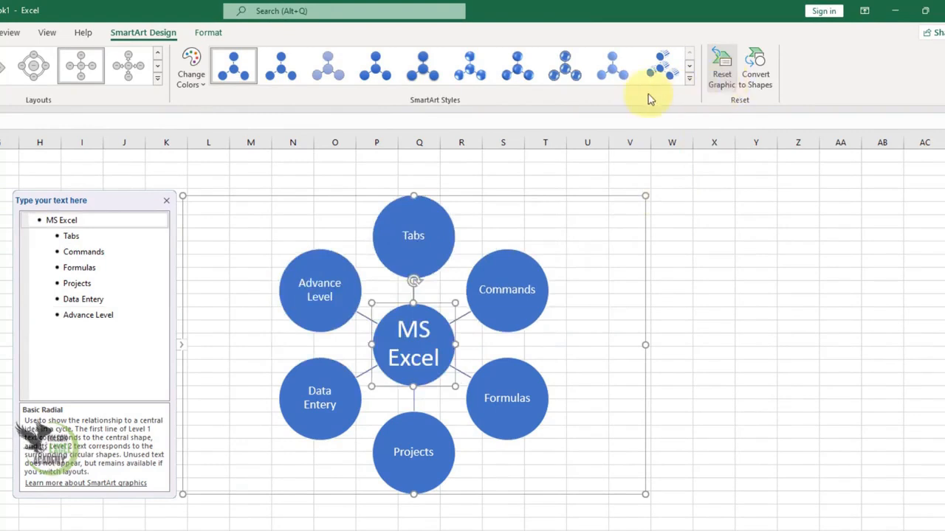
- Apply the second Best Match for Document style to the SmartArt graphic and recolour its circles in orange, brown and grey
click(690, 78)
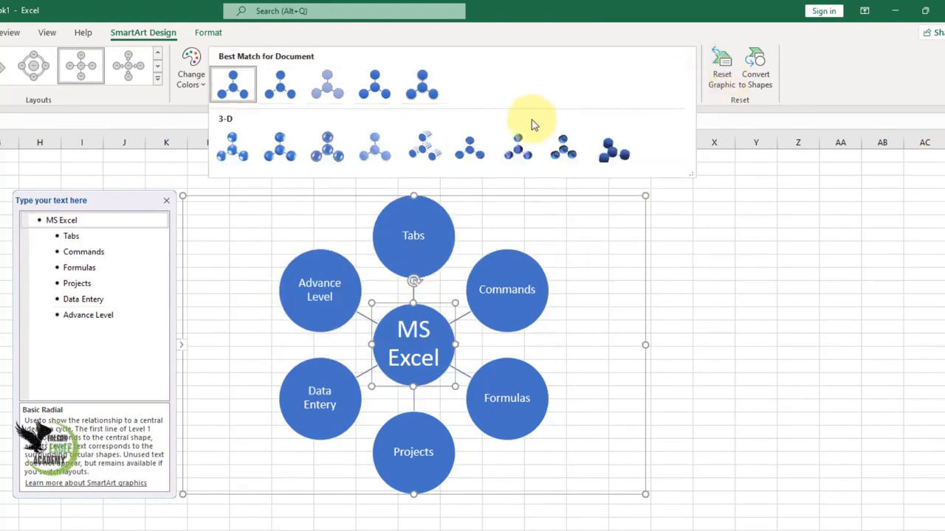
click(475, 155)
click(692, 85)
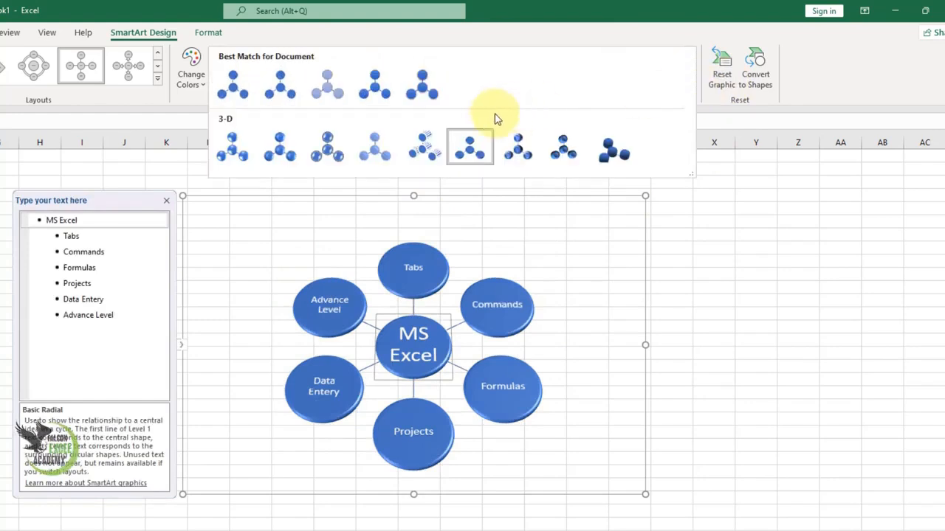
click(280, 92)
click(201, 87)
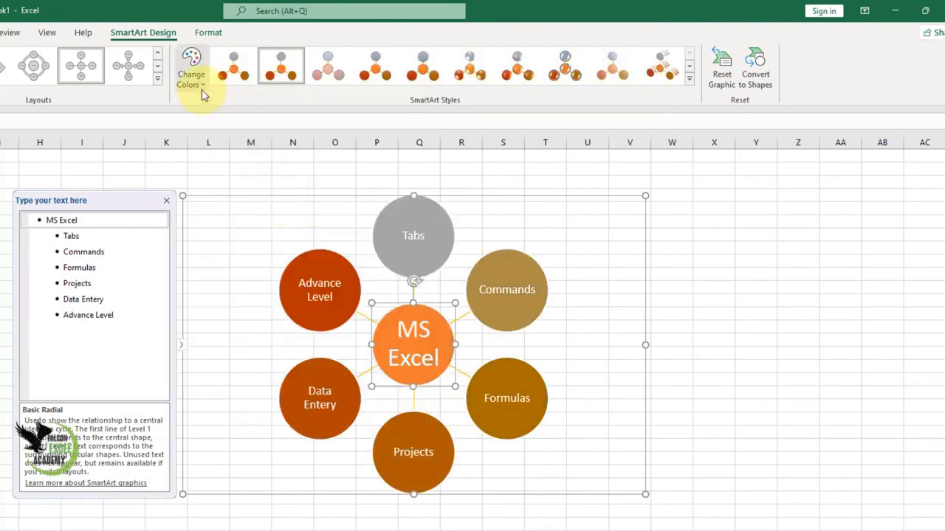
- Recolour the SmartArt graphic with the Accent 2 gradient that runs from dark orange to light orange
click(199, 81)
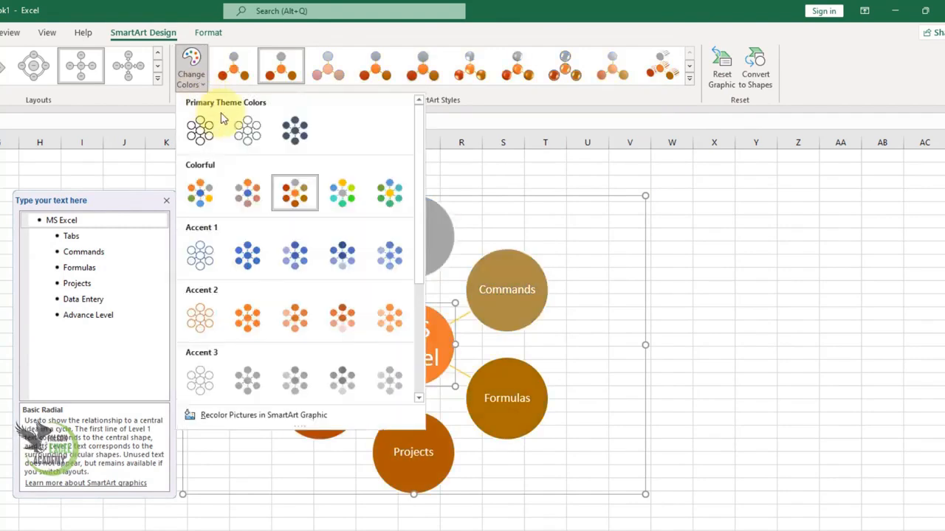
click(389, 318)
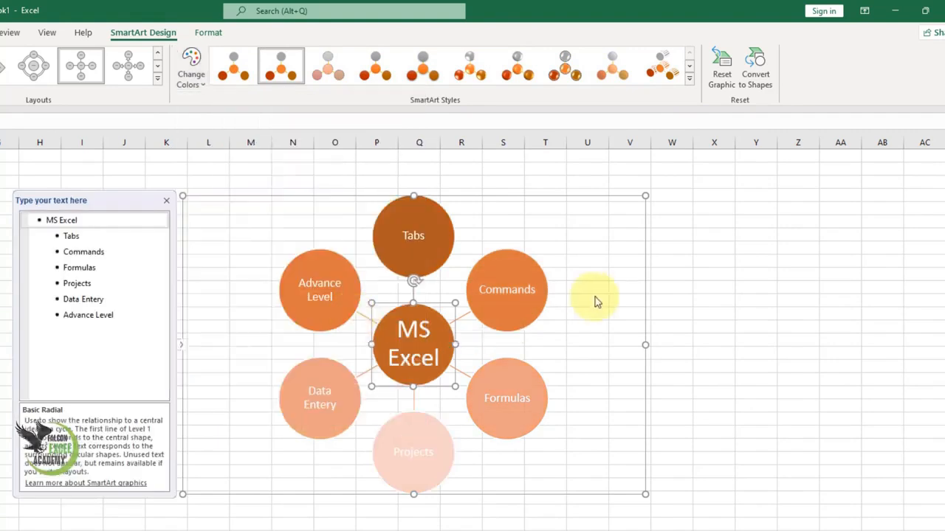
click(292, 197)
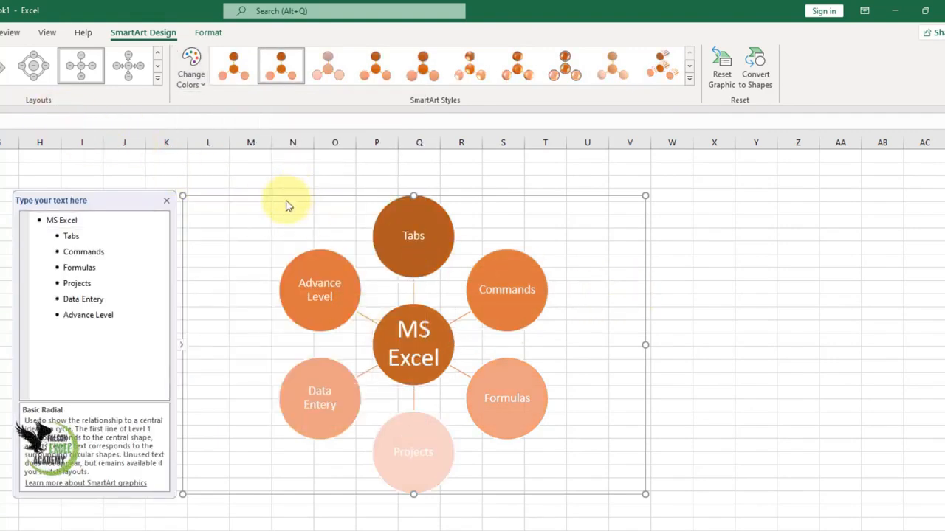
- Try the Diverging Radial and Radial Cycle layouts on the diagram, and settle on the Converging Radial layout
click(128, 68)
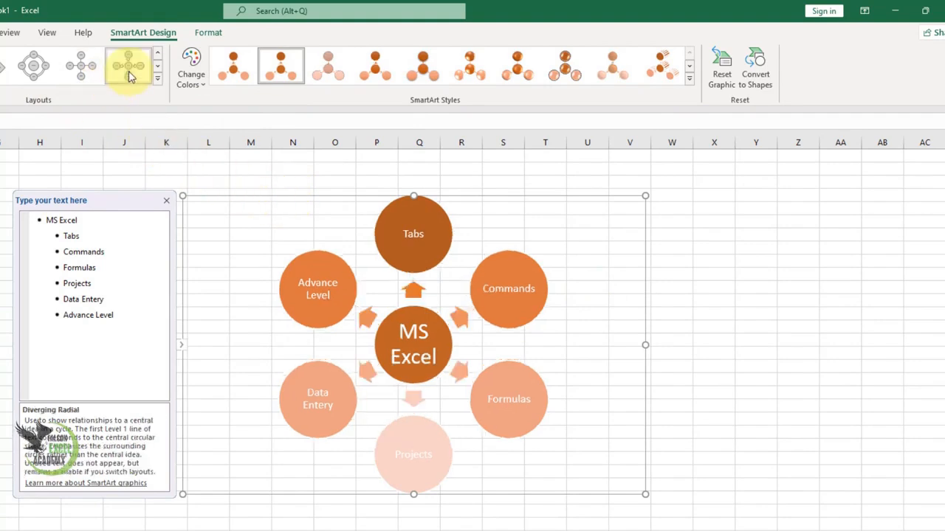
click(34, 73)
click(157, 77)
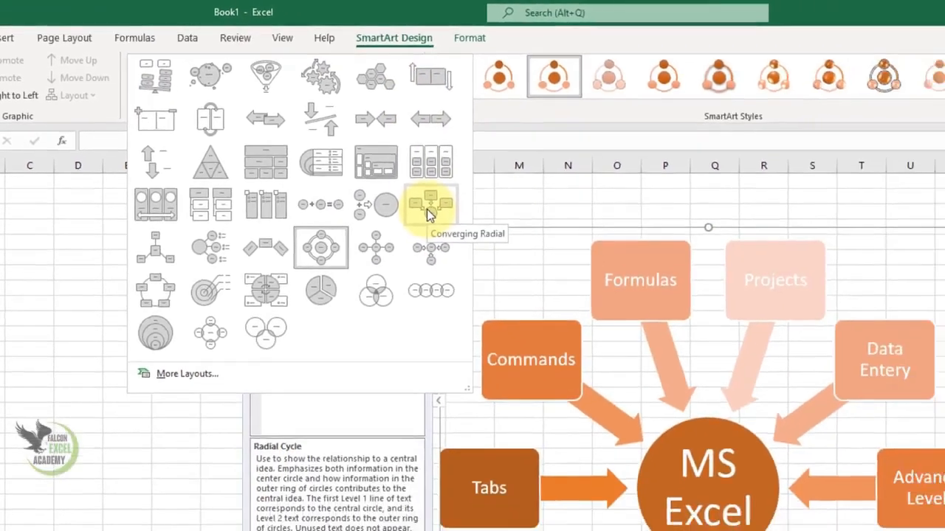
click(512, 243)
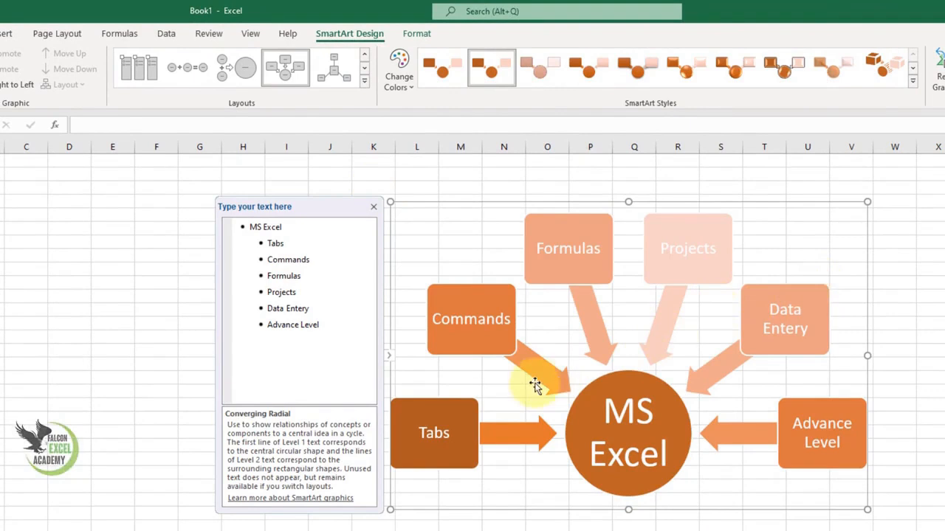
- Move the Tabs box down four places in the diagram's order, directly before Advance Level
click(472, 415)
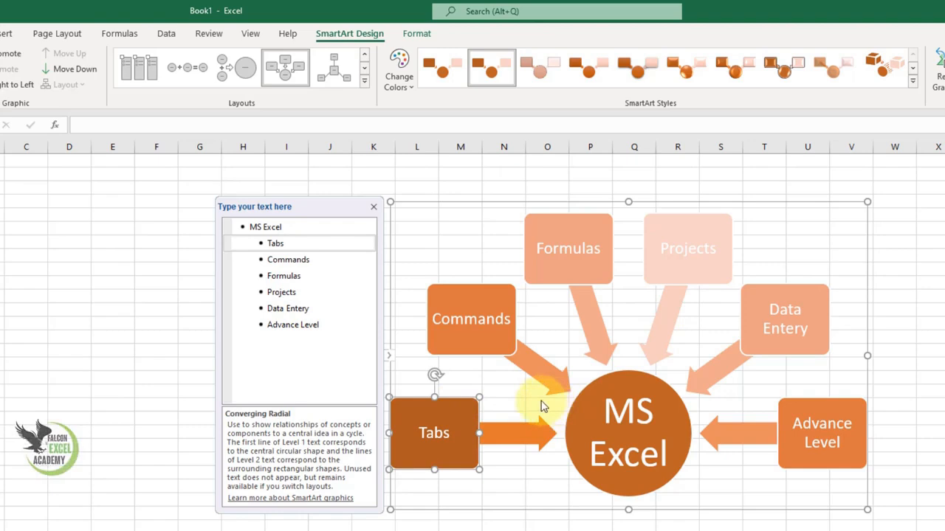
click(75, 68)
click(95, 71)
click(95, 71)
click(95, 71)
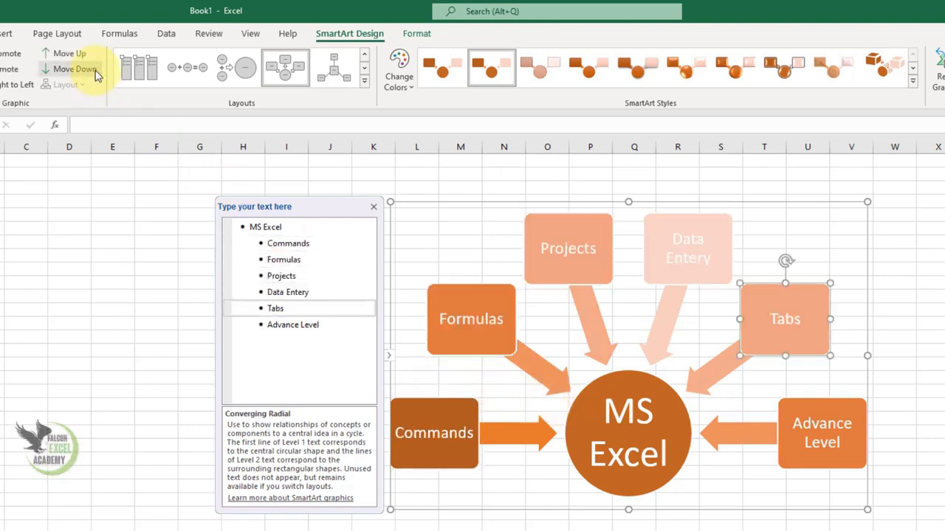
- Move the Advance Level box up in the diagram's order until it directly follows Formulas
click(831, 439)
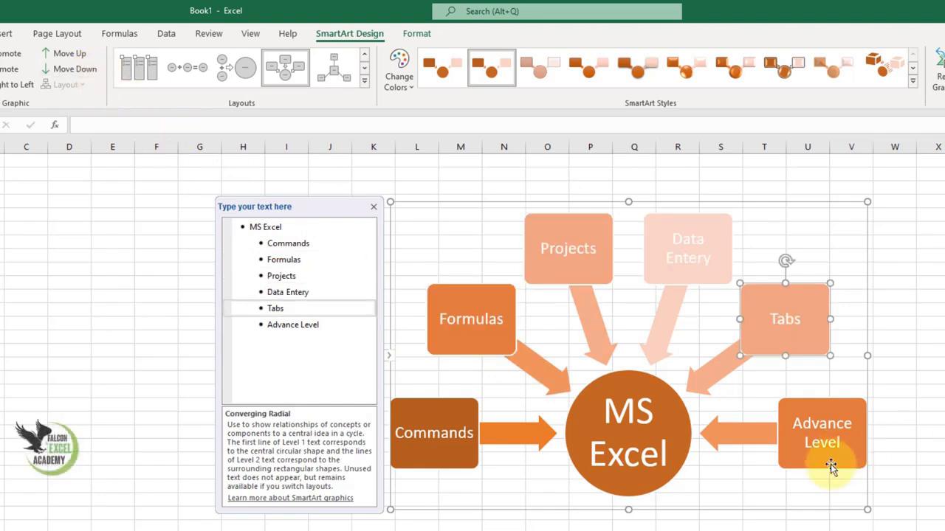
click(76, 57)
click(75, 56)
click(75, 56)
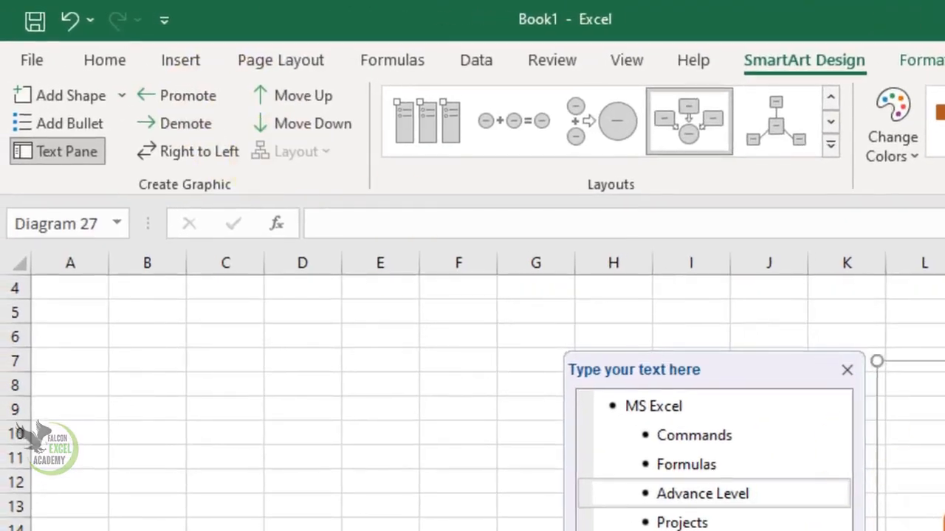
- Promote the Projects item and demote it again, and switch the diagram's direction to right-to-left and back
click(352, 292)
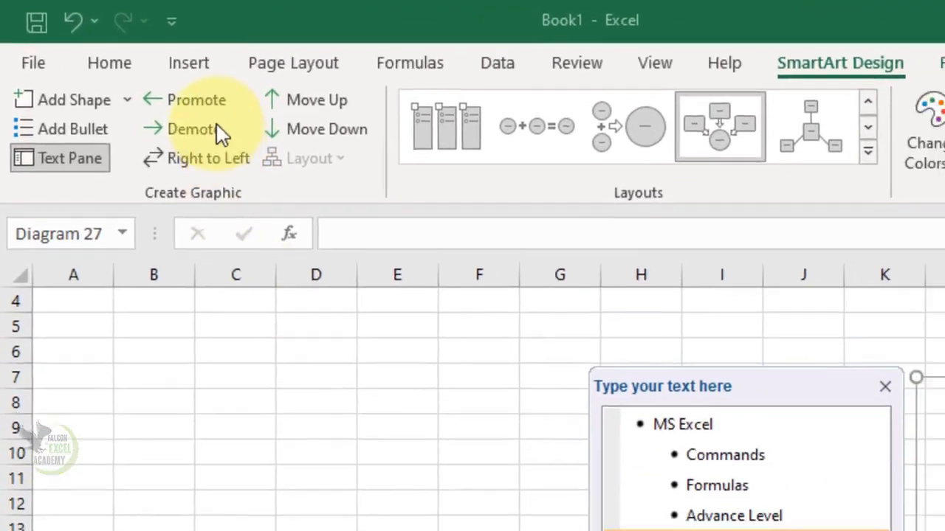
click(216, 108)
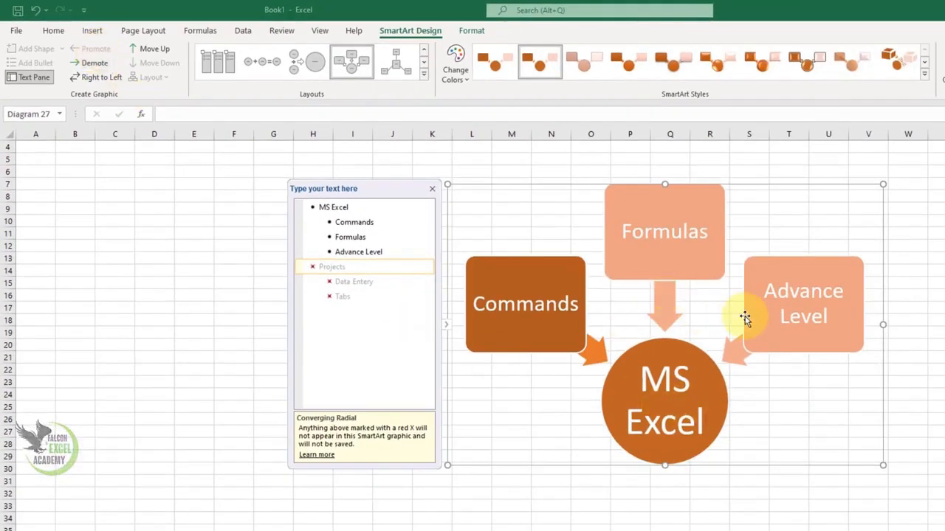
click(104, 69)
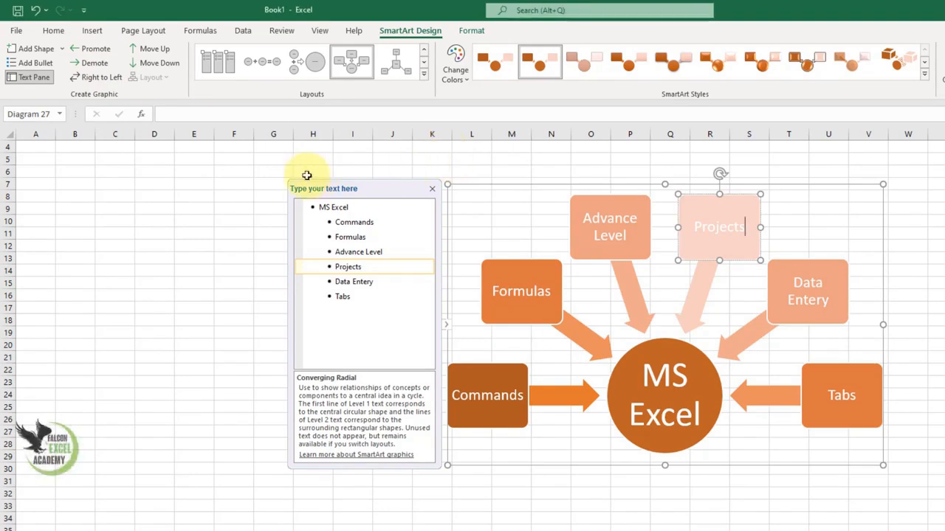
click(100, 80)
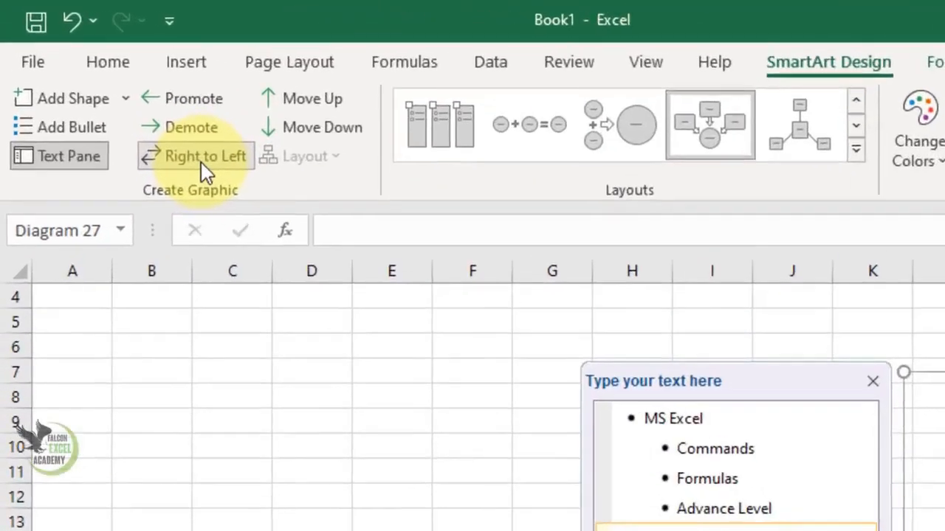
click(101, 79)
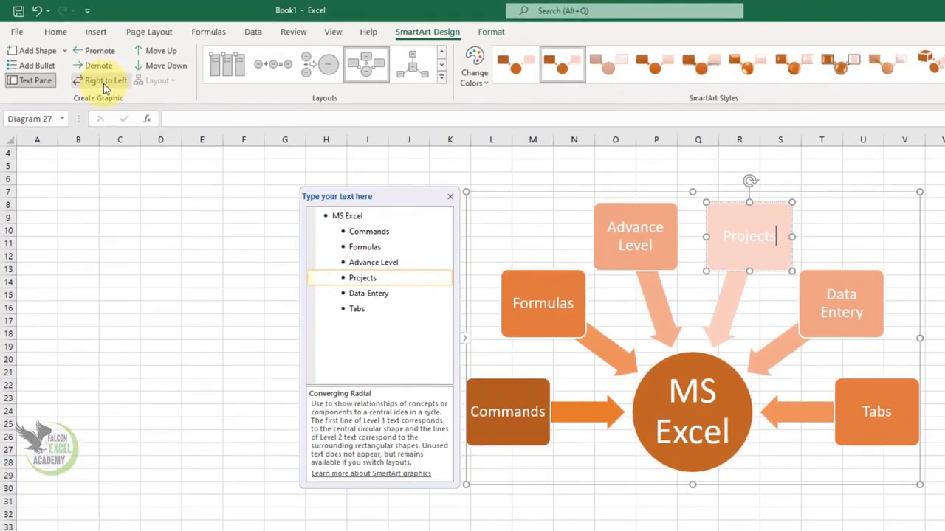
- Add a blank shape after the Formulas box, and another blank shape before the new one
click(508, 336)
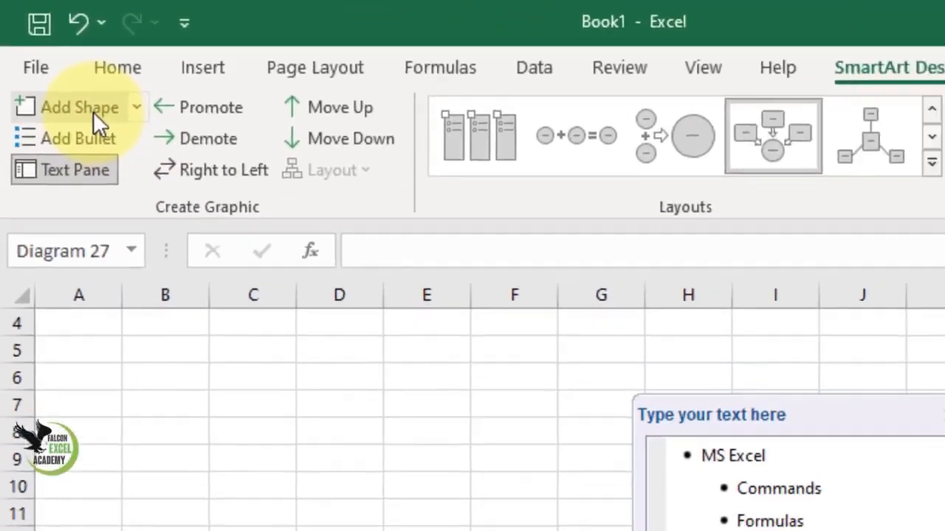
click(37, 51)
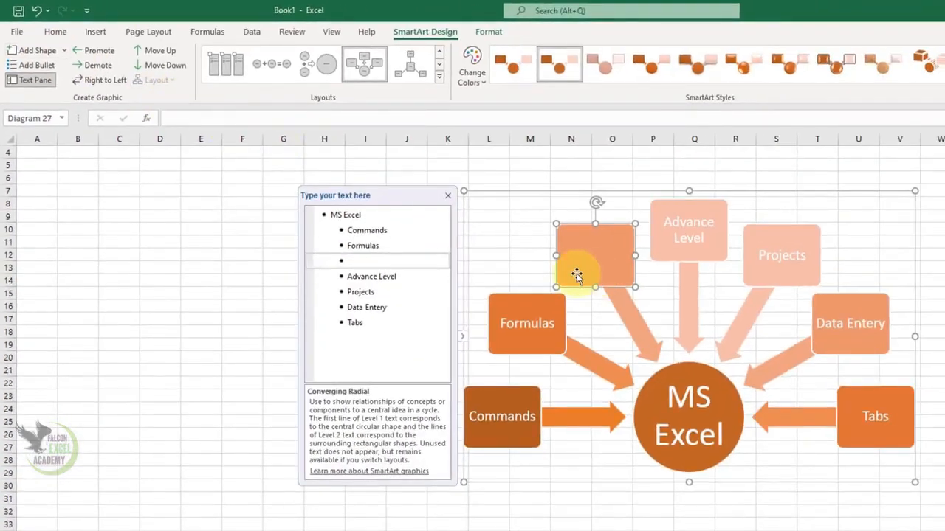
click(64, 51)
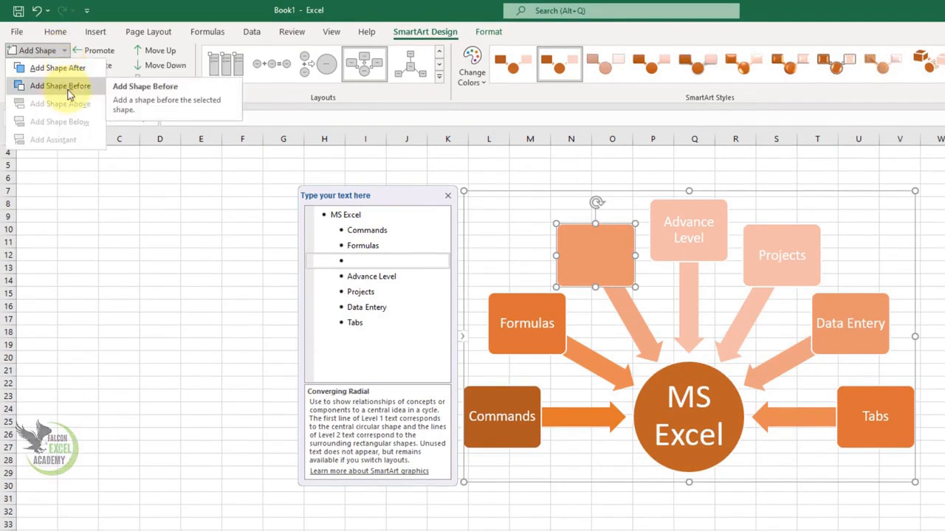
click(63, 86)
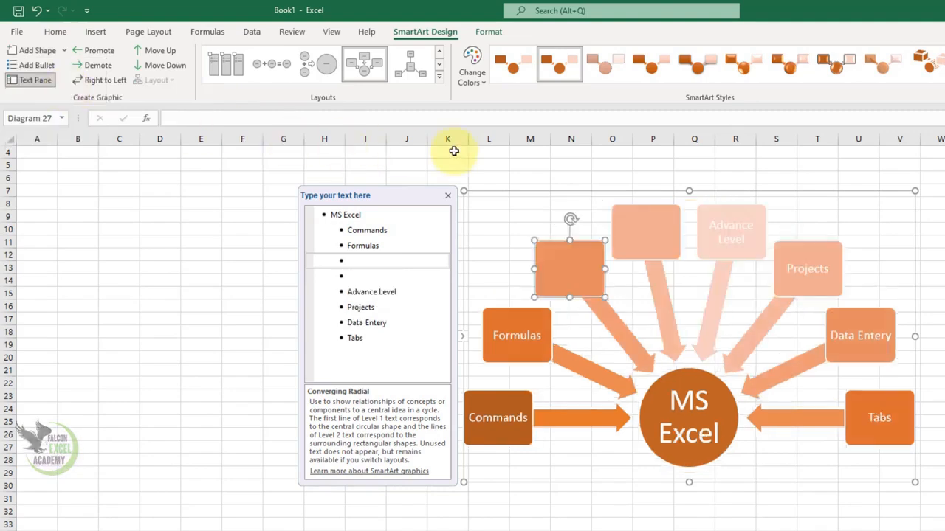
- Add the bullets "advance function" and "Vlookup" beneath Formulas in its box
click(538, 354)
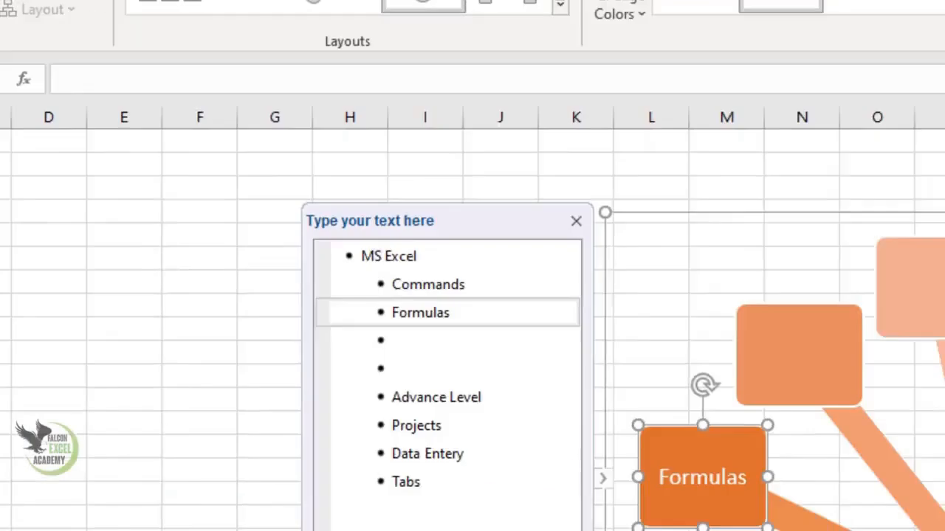
click(92, 163)
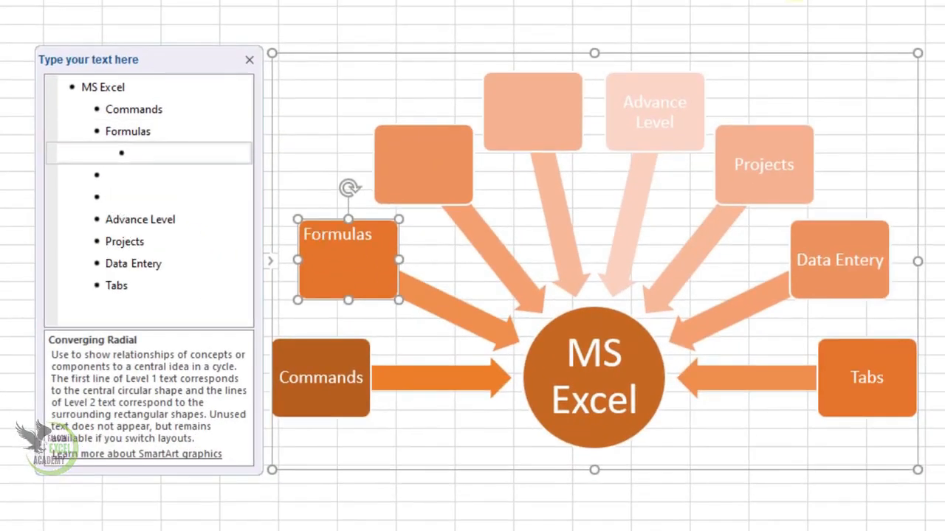
text(advance function)
key(Return)
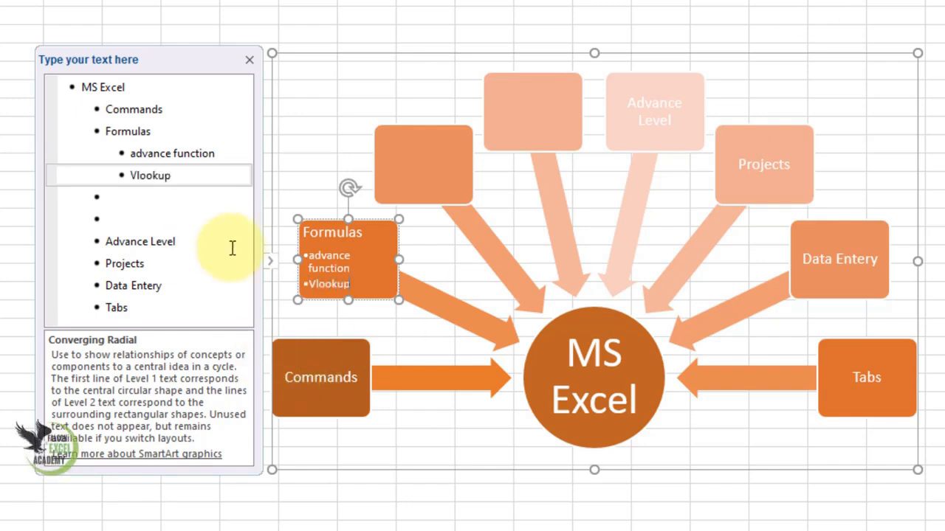
- Delete the entire SmartArt graphic from the worksheet
click(250, 60)
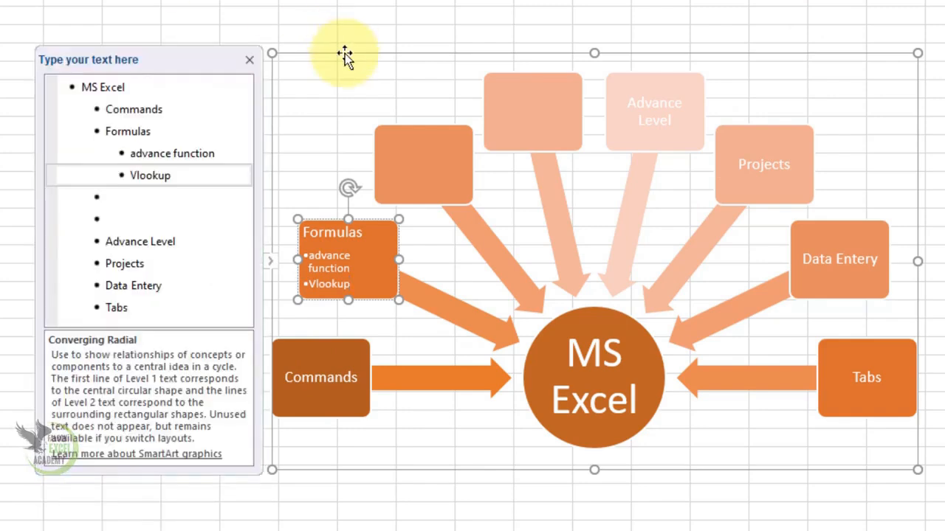
click(345, 55)
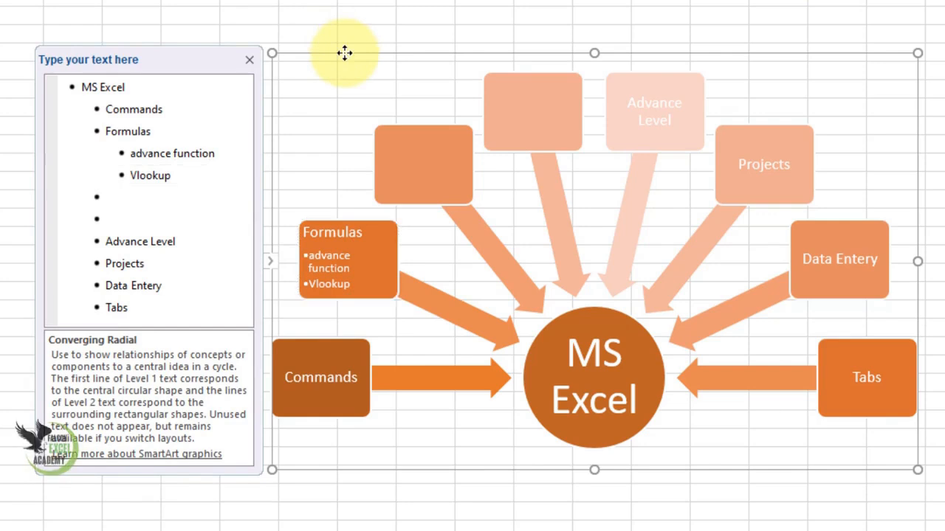
key(Delete)
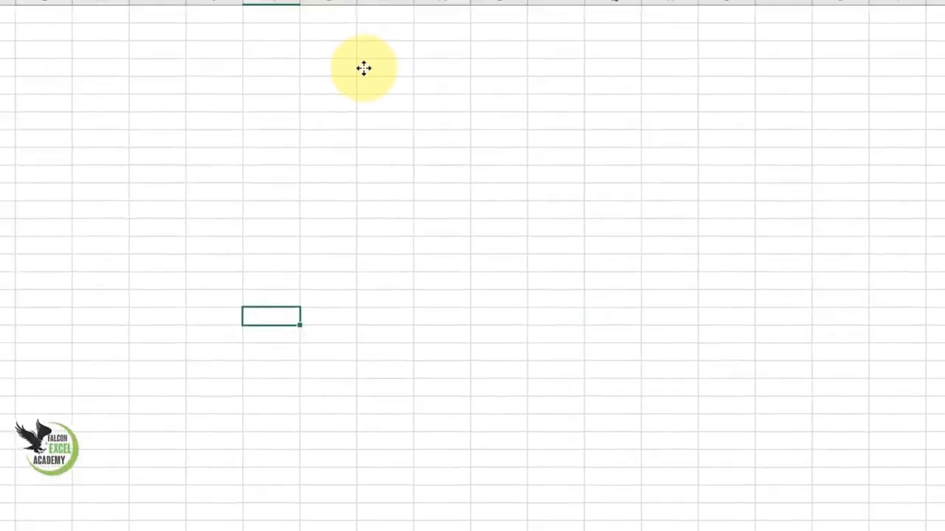
- Insert a screen clipping that captures the Tables and Illustrations groups of Excel's Insert ribbon
click(96, 33)
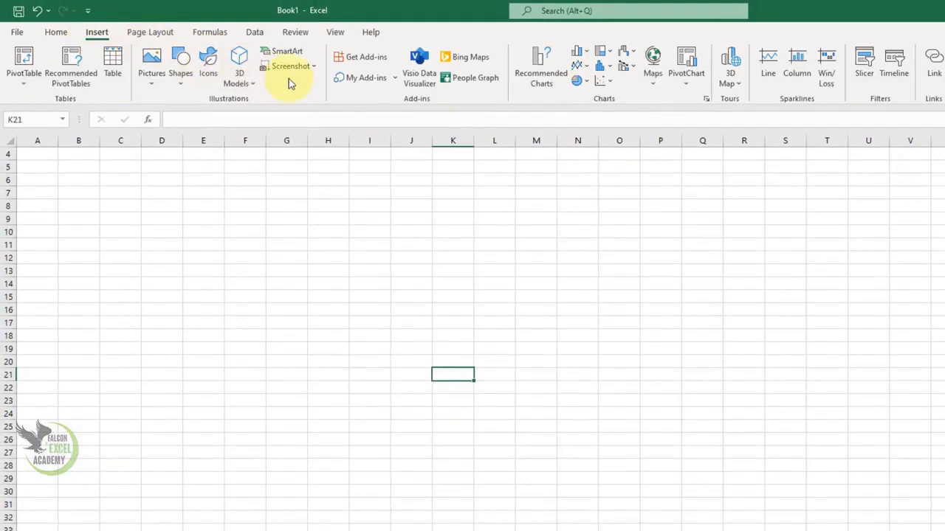
click(315, 69)
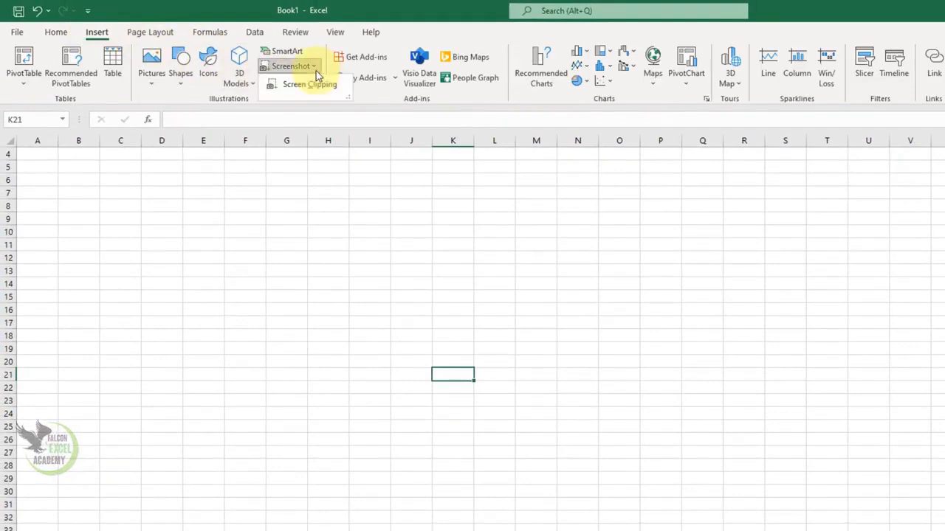
click(307, 84)
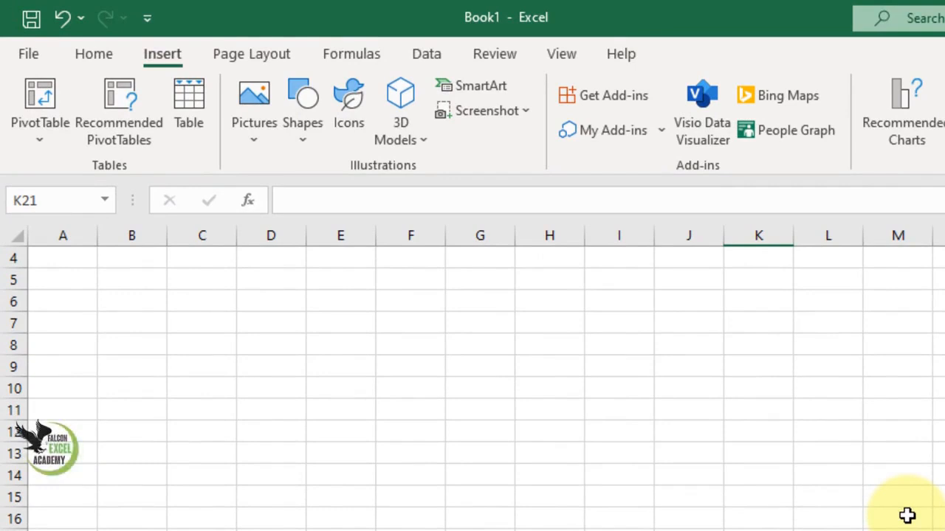
click(526, 110)
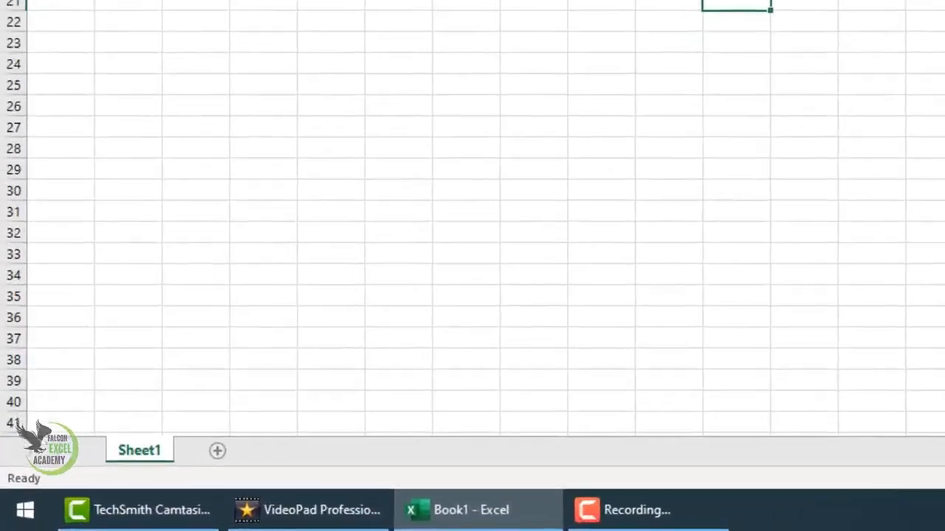
click(221, 523)
click(221, 523)
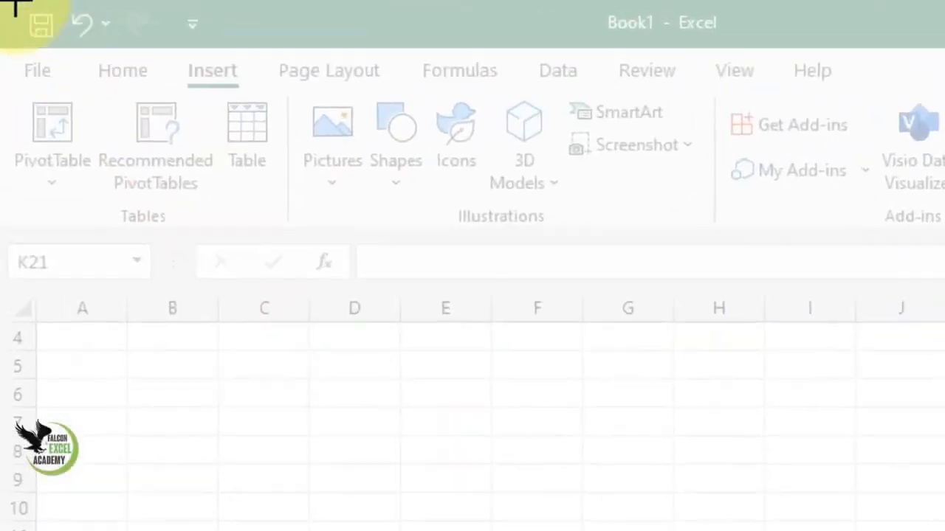
drag(12, 2, 724, 242)
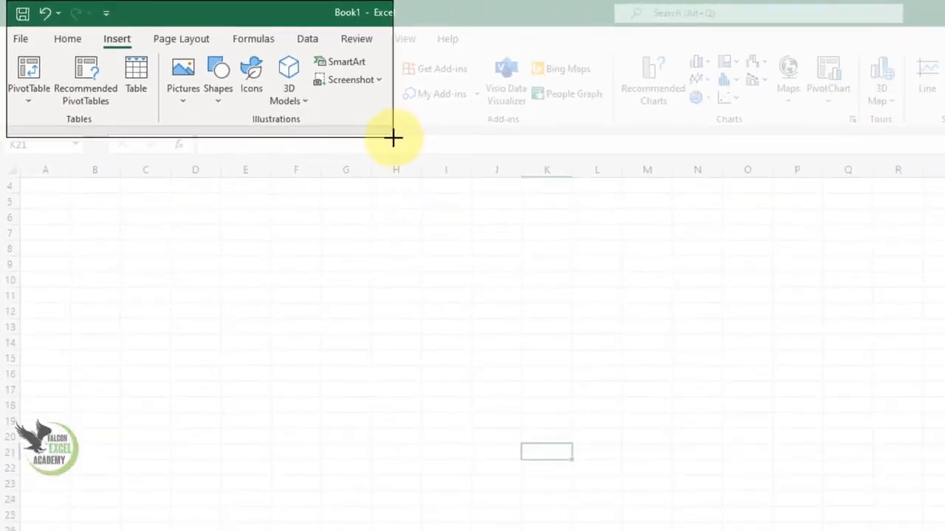
drag(393, 137, 392, 137)
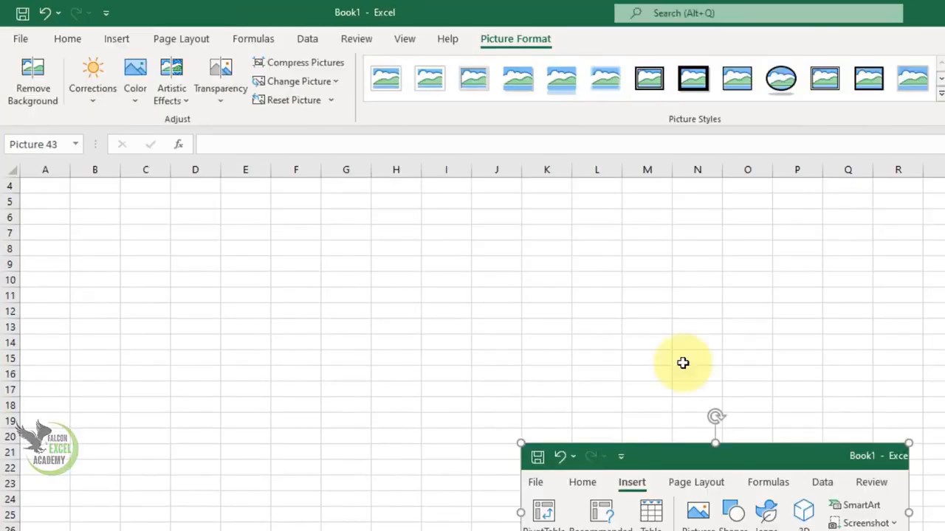
- Enlarge and reposition the screen clipping so it covers roughly columns J to T and rows 7 to 19
drag(598, 458, 251, 245)
drag(562, 372, 886, 530)
drag(673, 500, 534, 433)
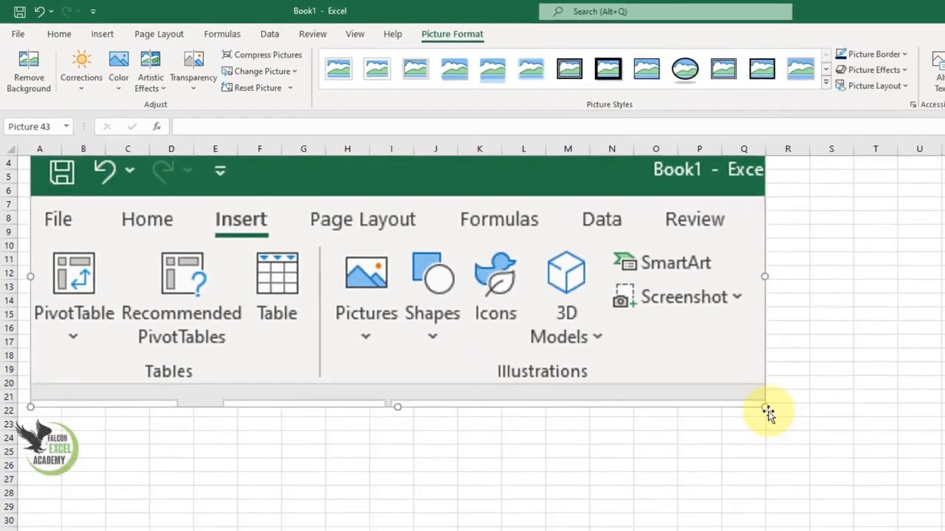
drag(871, 465, 562, 349)
drag(380, 314, 813, 389)
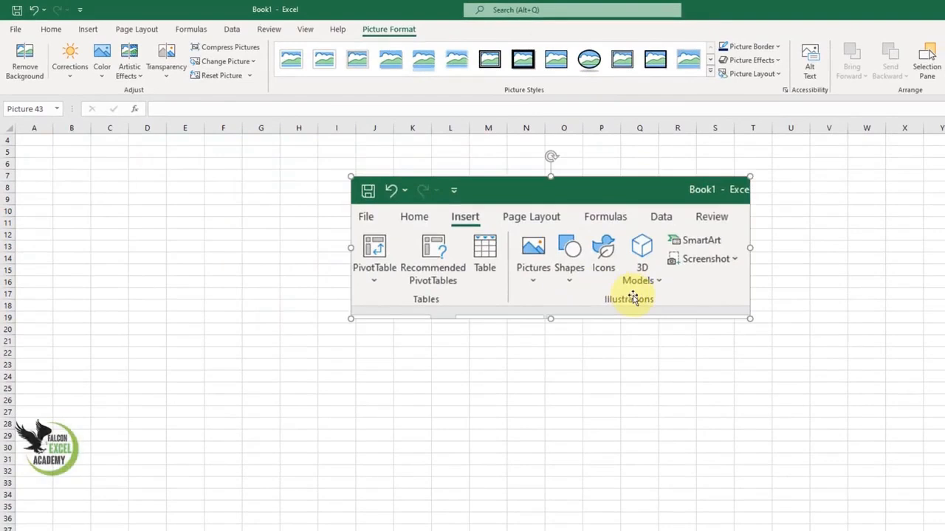
- Delete the screen clipping picture from the worksheet and select cell O20
key(Delete)
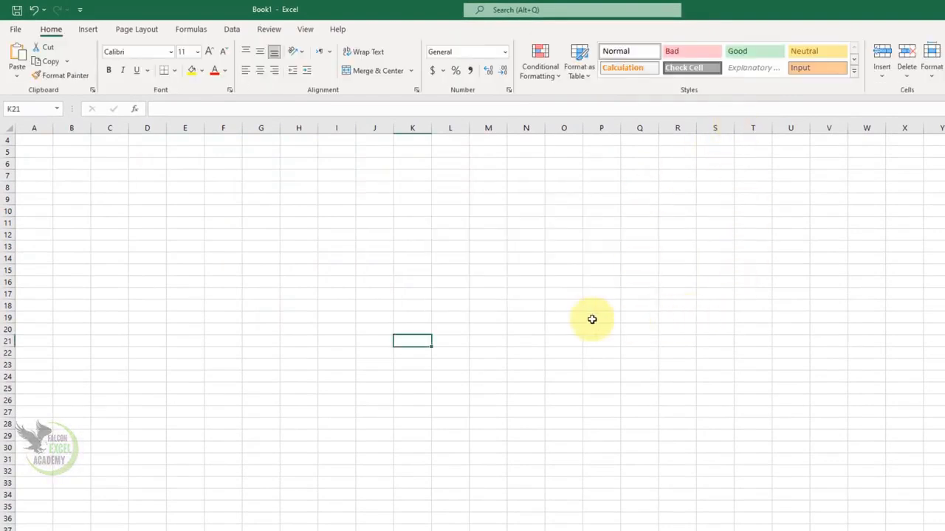
click(556, 330)
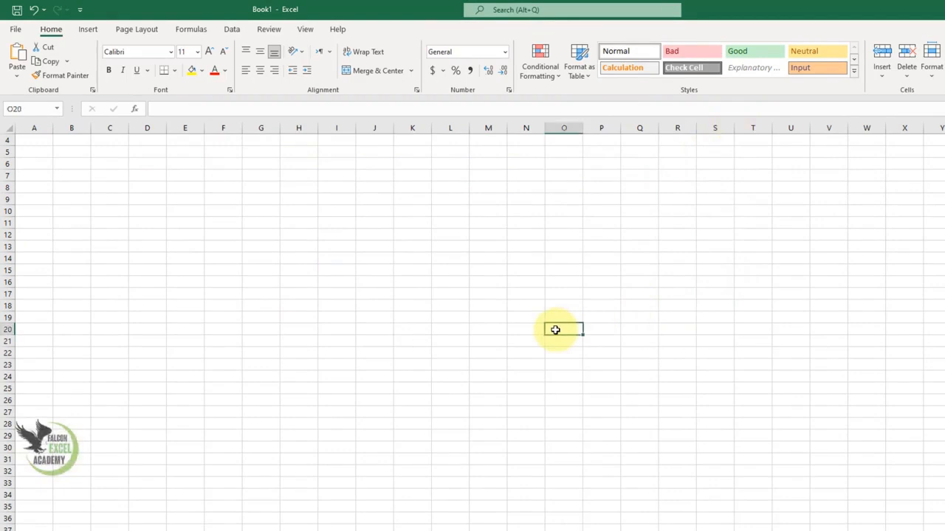
- Launch Word with the run command winword and create a blank document
key(super+r)
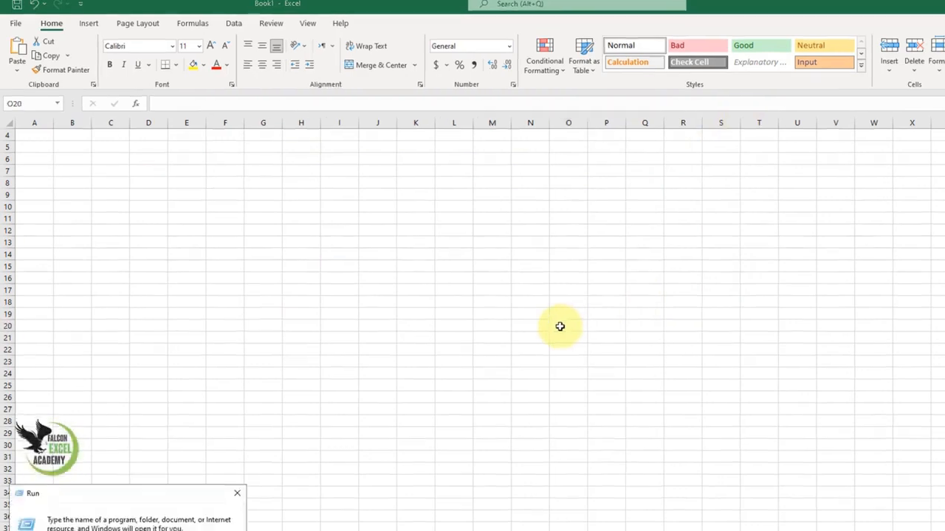
text(winword)
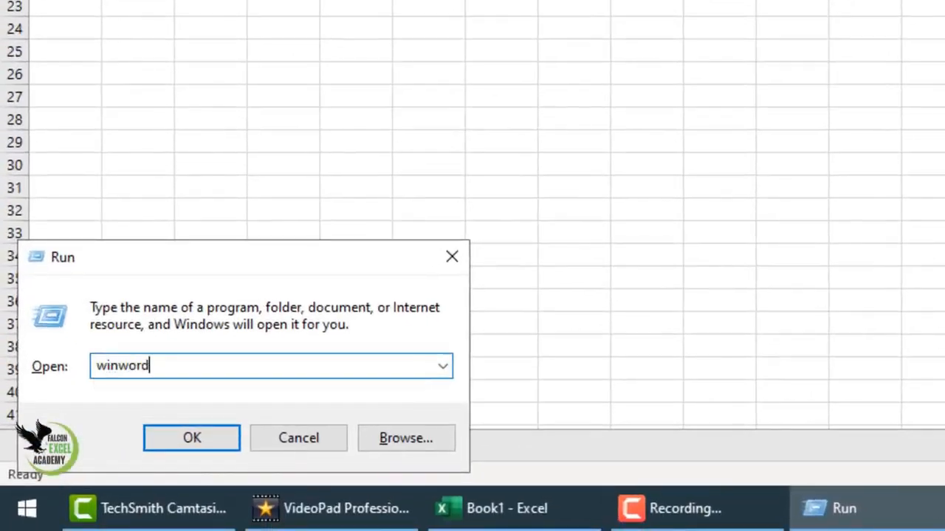
key(Return)
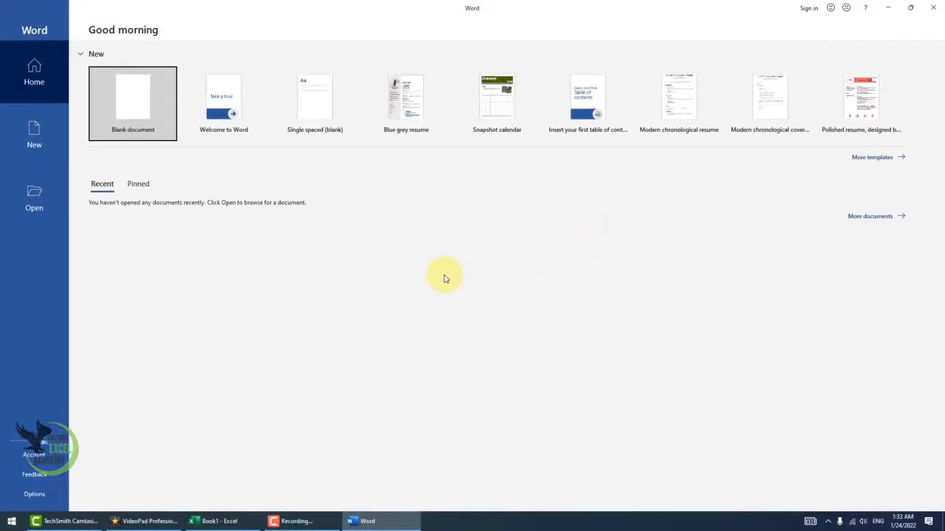
click(135, 114)
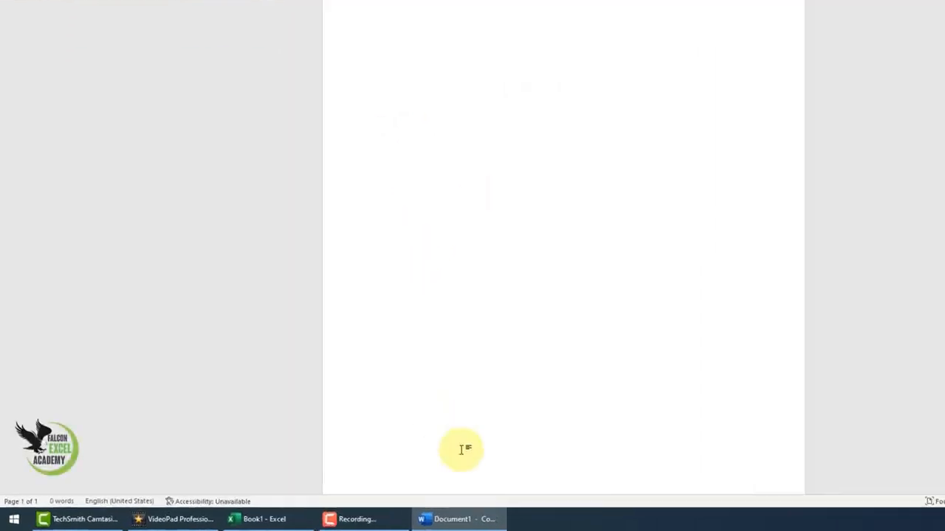
- Minimize and restore the blank Word document window, and switch back to the Book1 workbook in Excel
click(383, 522)
click(389, 521)
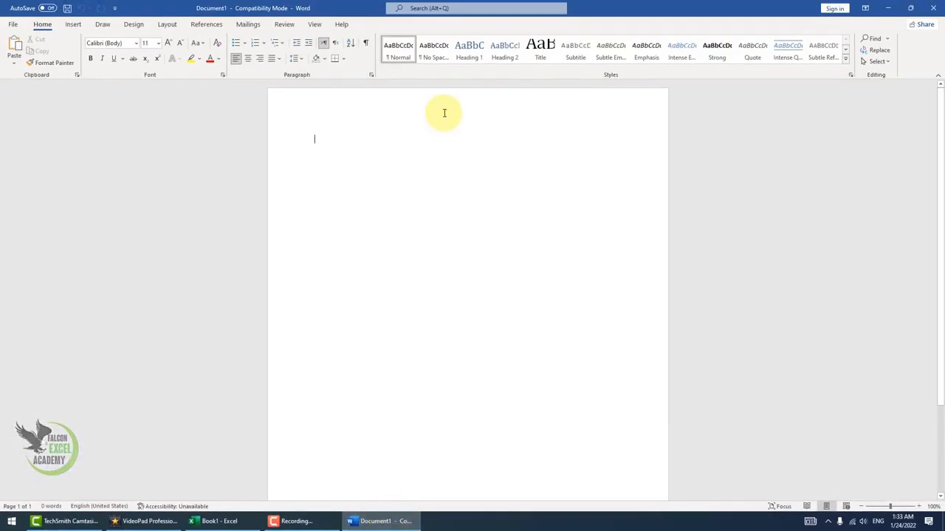
click(406, 522)
click(406, 521)
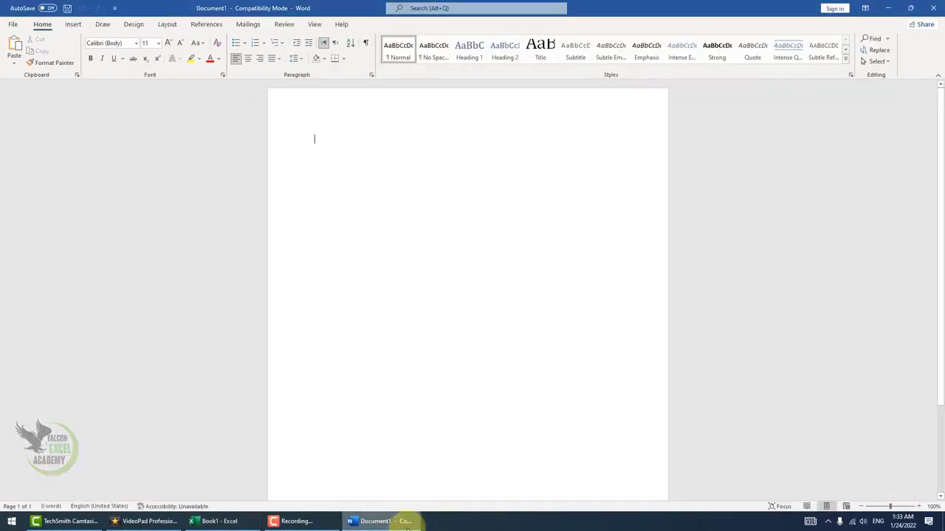
click(214, 521)
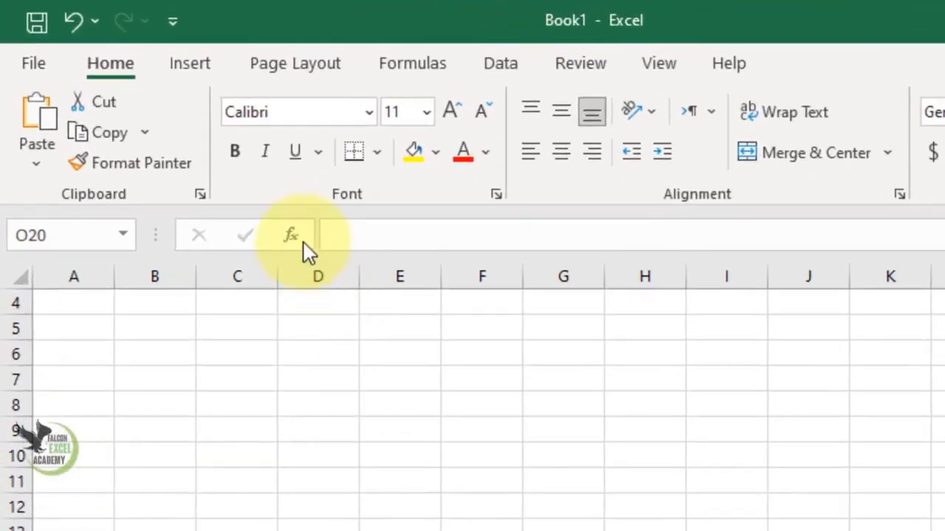
- Insert a screenshot of the open Word window Document1 into the worksheet
click(192, 74)
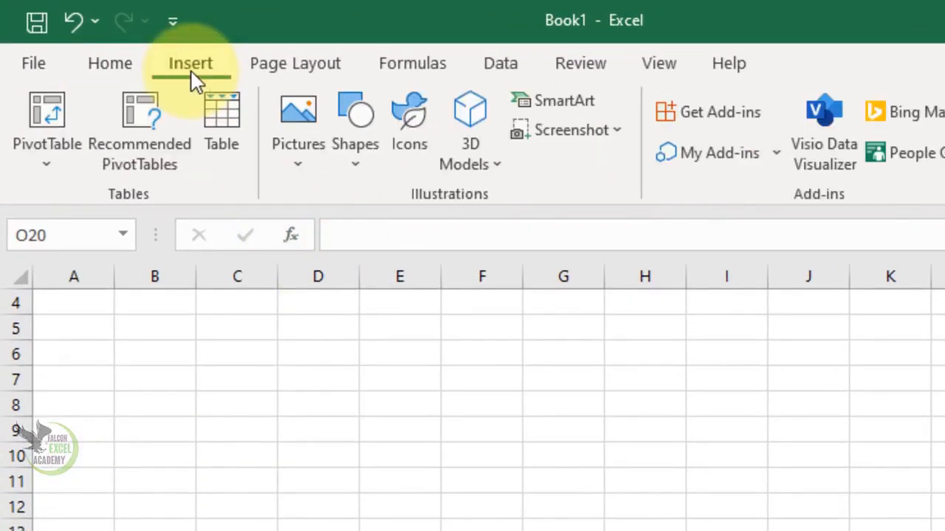
click(617, 132)
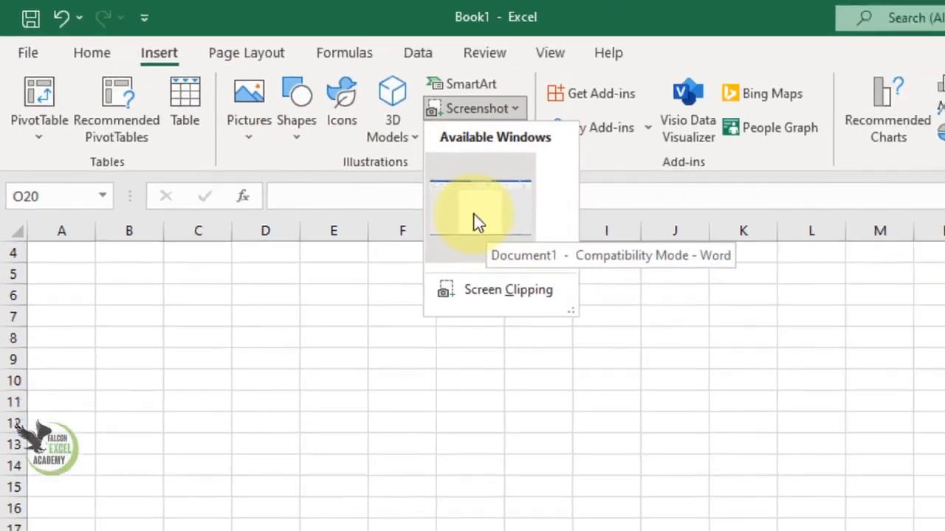
click(573, 268)
- Shrink the Word window screenshot proportionally and move it toward the upper-left area of the worksheet
drag(453, 268, 586, 369)
drag(689, 367, 201, 128)
drag(101, 130, 290, 262)
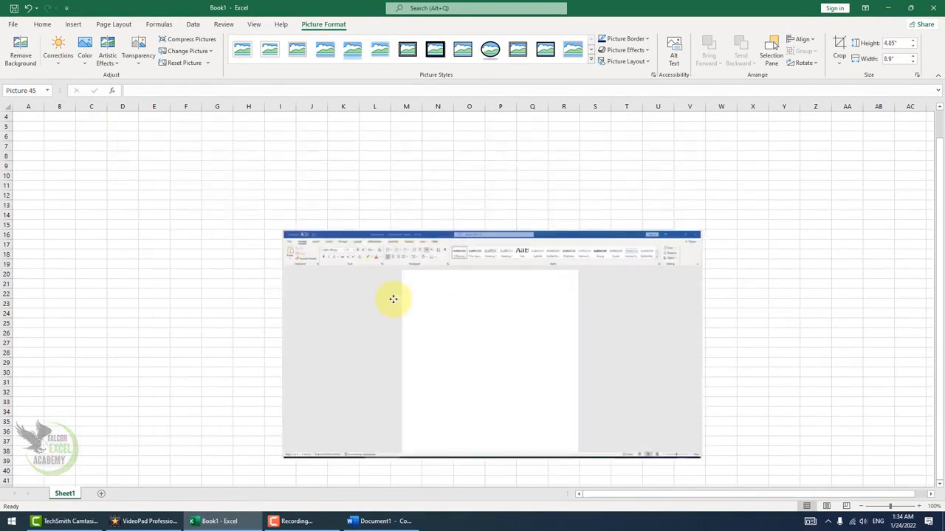
drag(392, 297, 176, 217)
drag(489, 379, 416, 332)
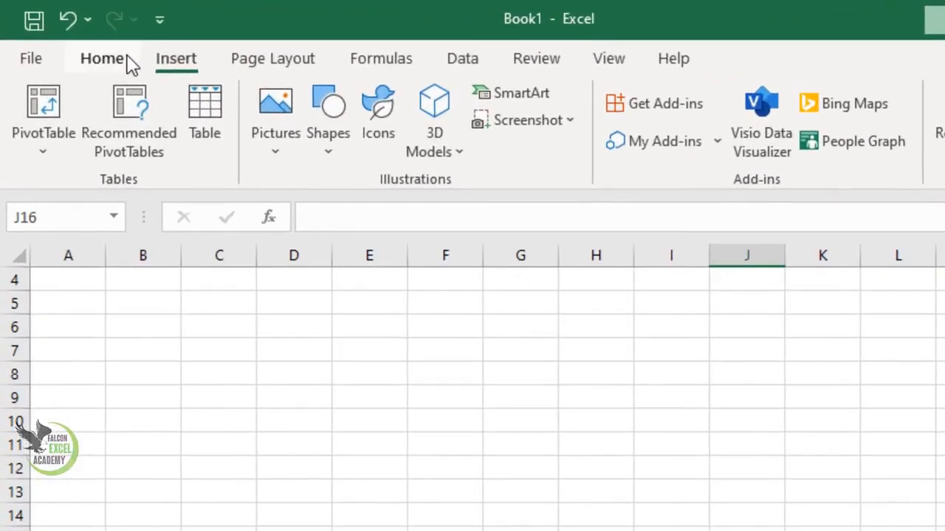
- Paste the full-window Excel capture and scale it to about 6.11 by 10.87 inches, with its upper-left corner near cell D8
click(45, 25)
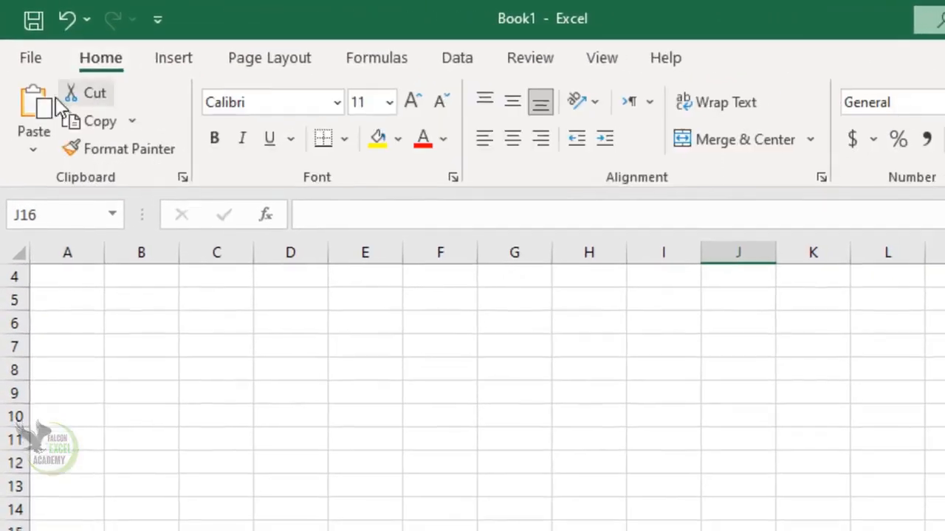
click(37, 107)
drag(439, 320, 338, 258)
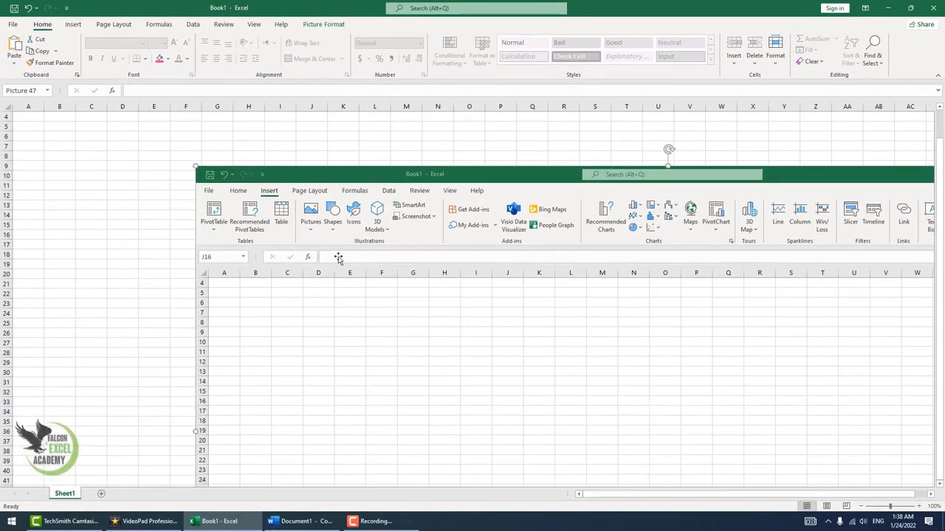
drag(196, 166, 627, 407)
drag(686, 437, 192, 181)
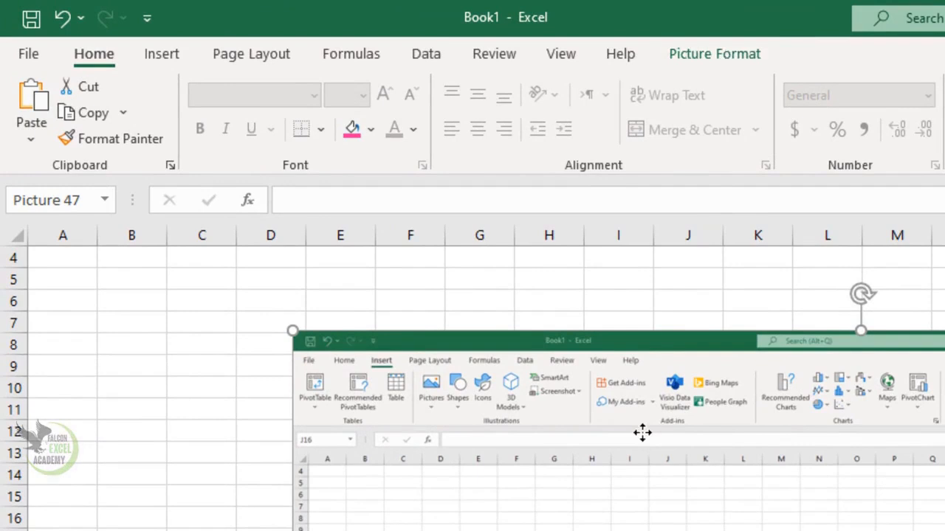
- Crop the pasted Excel capture from below so that only its title bar and Insert ribbon remain
click(734, 57)
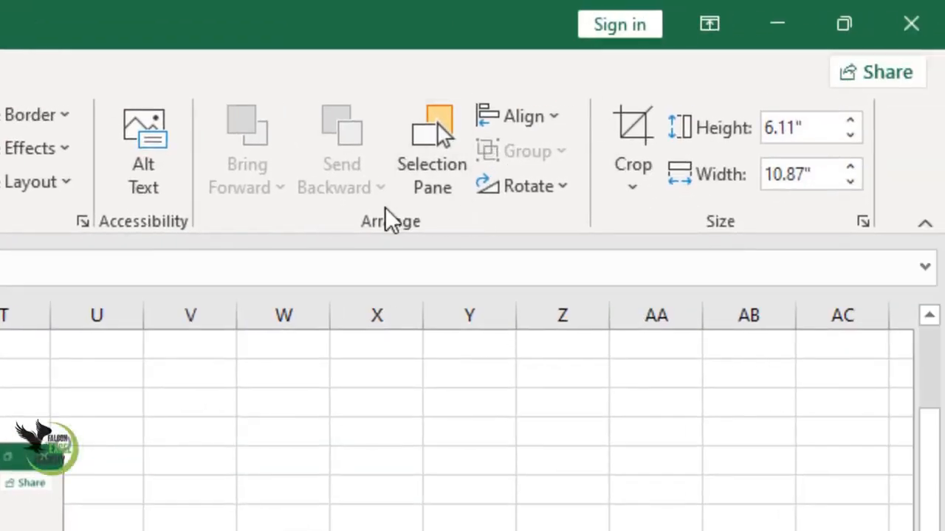
click(653, 195)
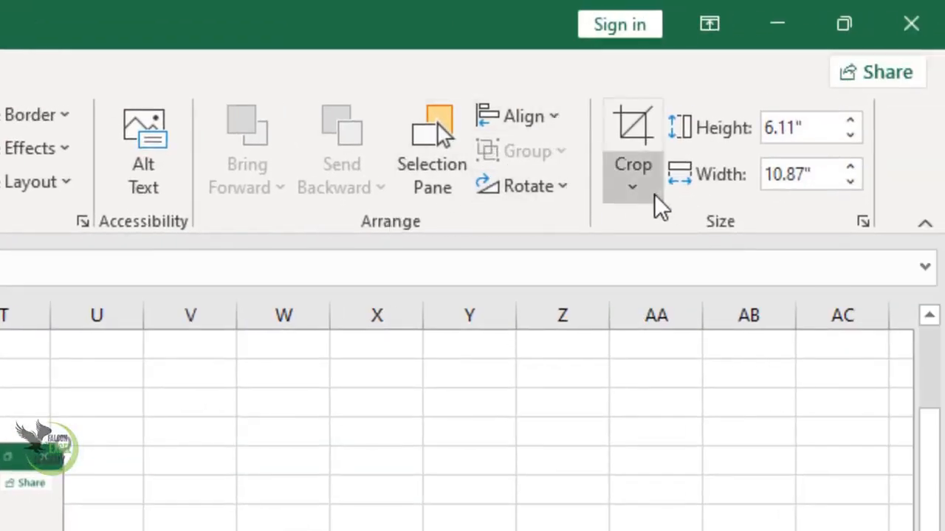
click(782, 156)
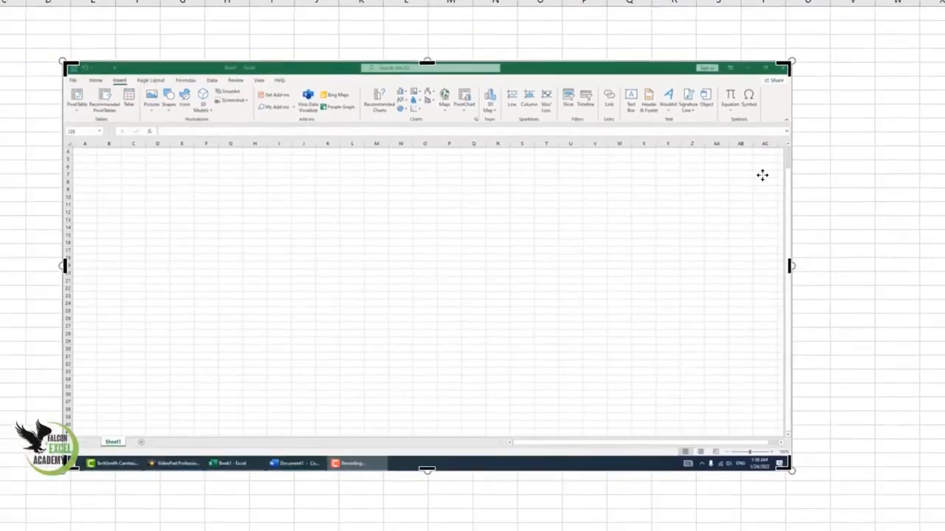
drag(426, 468, 403, 23)
click(928, 249)
- Enlarge the cropped ribbon picture and position it across the upper rows of the worksheet
drag(746, 94, 915, 172)
drag(794, 132, 690, 124)
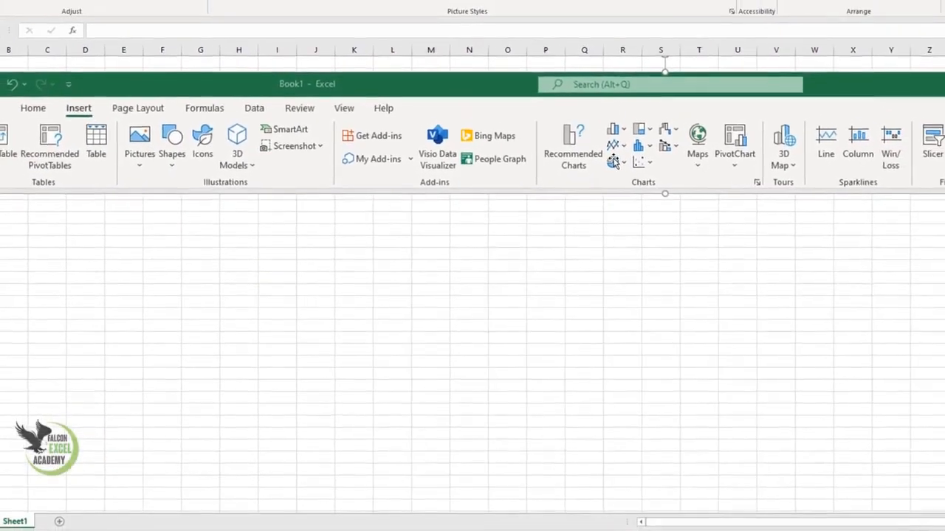